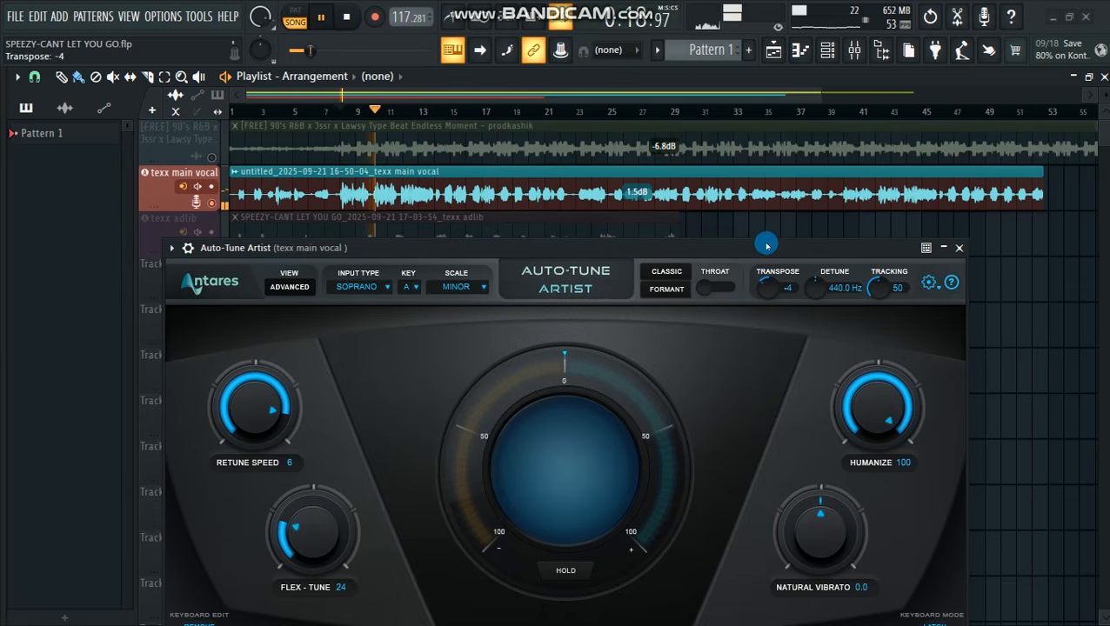
Stop playback, zoom in on the playlist timeline and return the playhead to the start of the song
{"action": "key", "text": "space"}
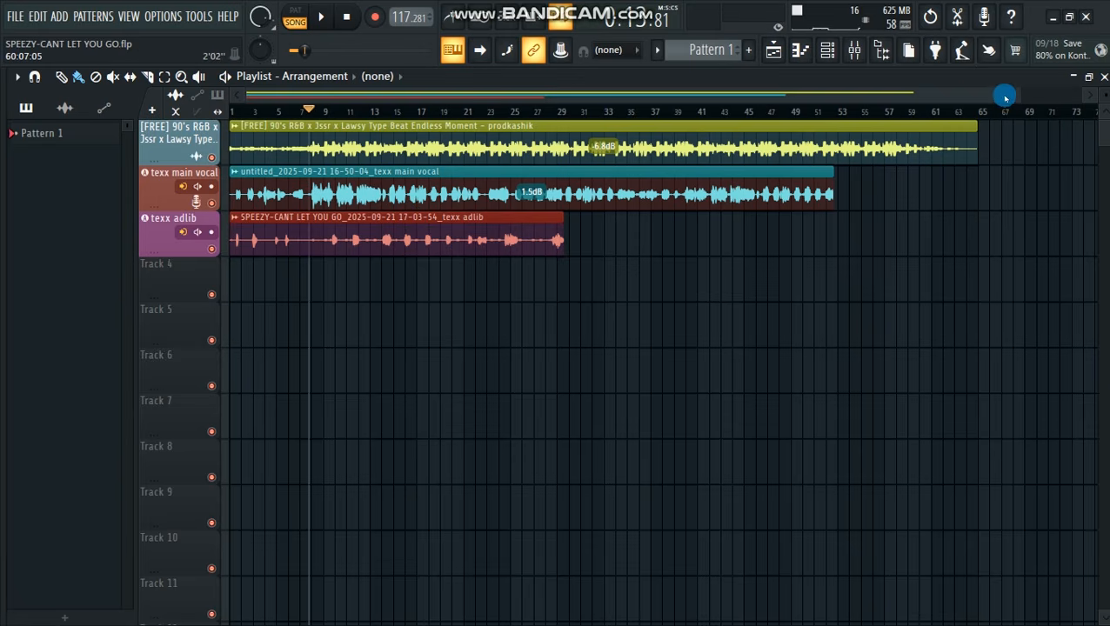
{"action": "left_click_drag", "start_coordinate": [1021, 95], "coordinate": [693, 88]}
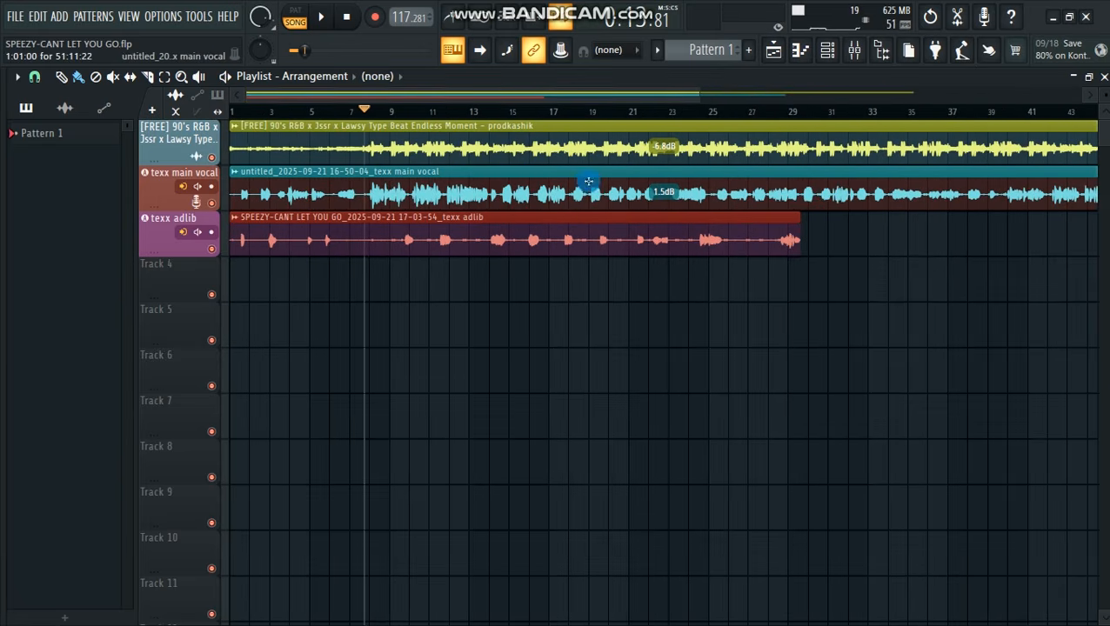
{"action": "left_click", "coordinate": [232, 114]}
Open the mixer and review the Fruity Limiter and Fruity parametric EQ 2 settings on the texx main vocal channel
{"action": "left_click", "coordinate": [854, 51]}
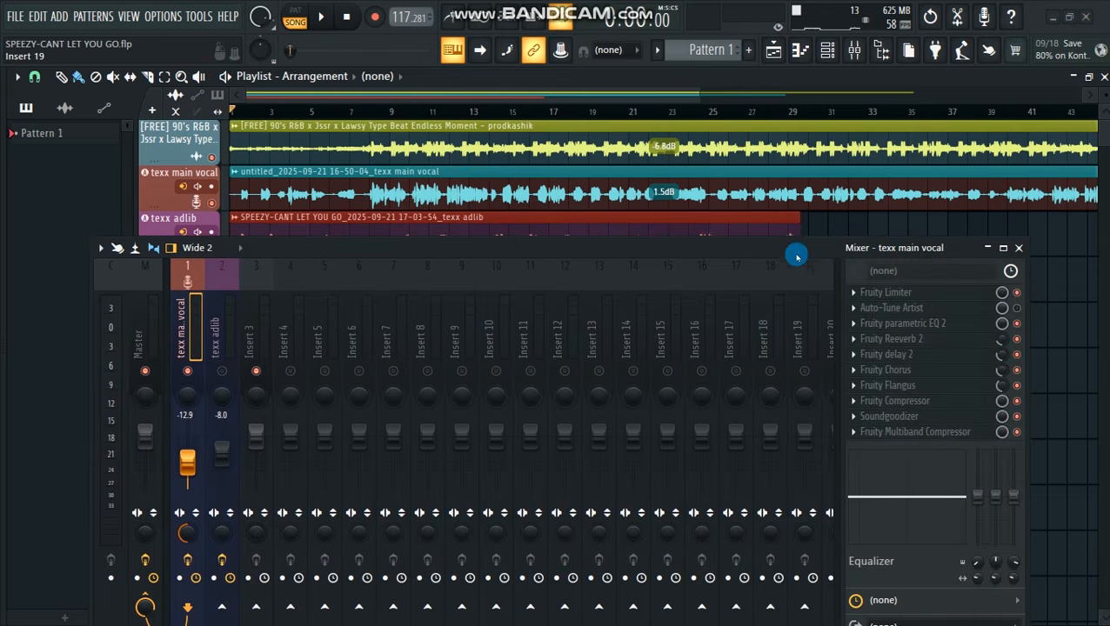
{"action": "left_click_drag", "start_coordinate": [793, 249], "coordinate": [776, 252]}
{"action": "left_click", "coordinate": [897, 299]}
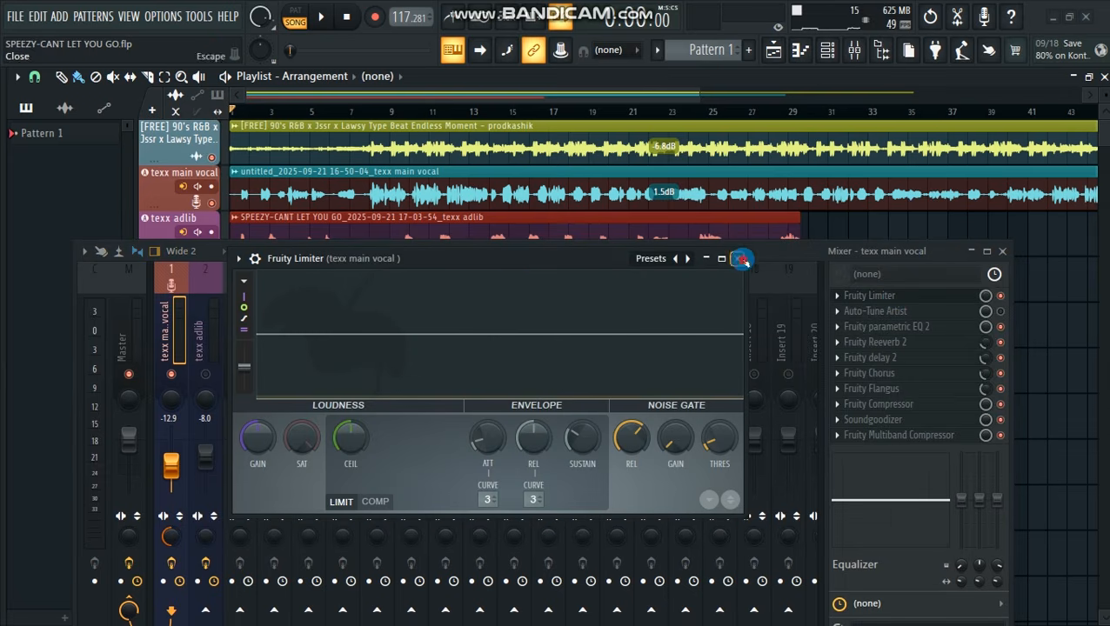
{"action": "left_click", "coordinate": [740, 259]}
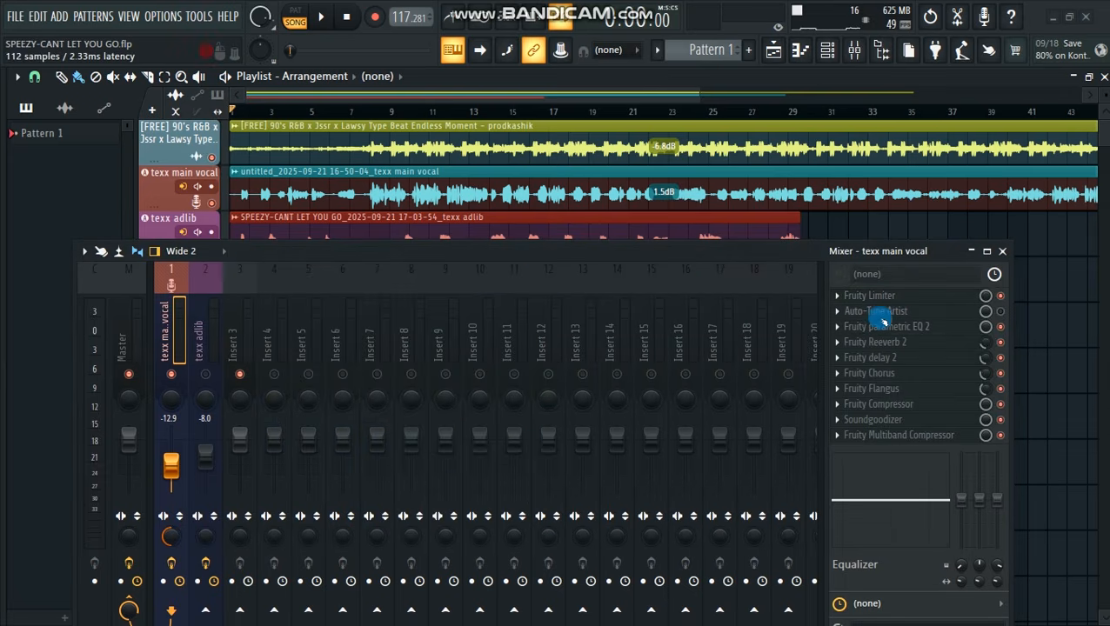
{"action": "left_click", "coordinate": [880, 327]}
{"action": "left_click_drag", "start_coordinate": [554, 252], "coordinate": [475, 225]}
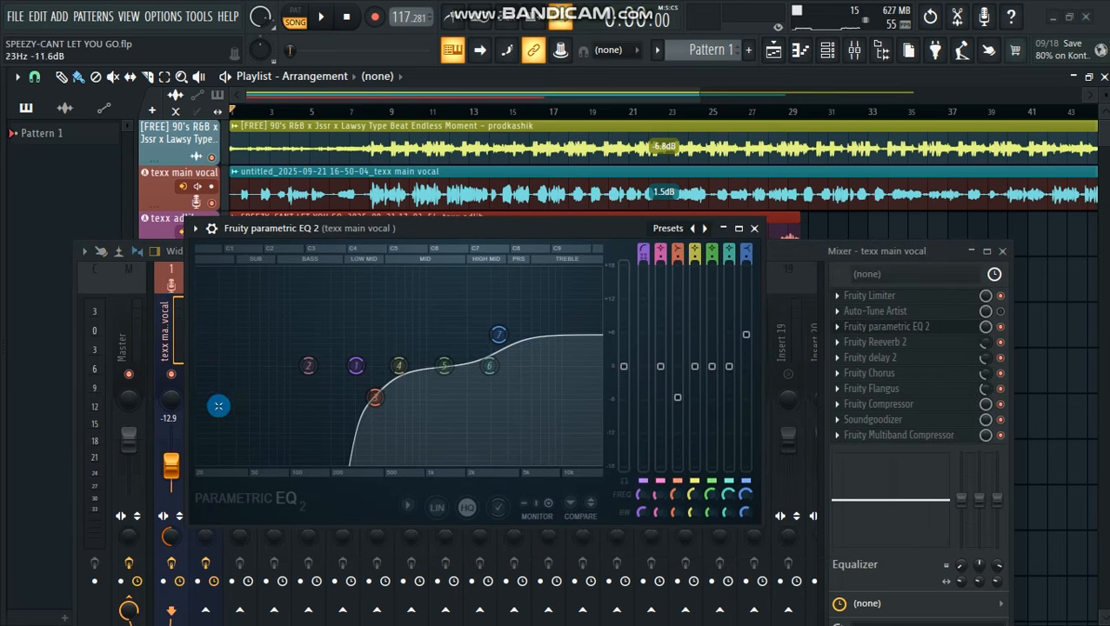
{"action": "left_click", "coordinate": [758, 229]}
Review the Fruity Reeverb 2 settings on the texx main vocal channel and close the plugin
{"action": "left_click", "coordinate": [896, 344]}
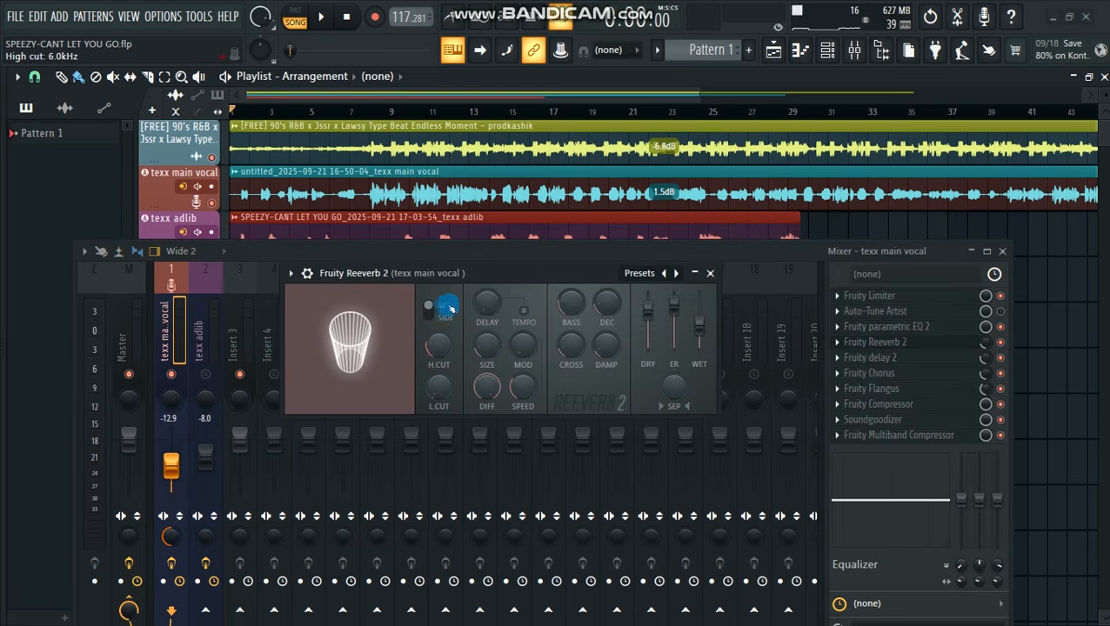
{"action": "left_click_drag", "start_coordinate": [485, 278], "coordinate": [529, 280]}
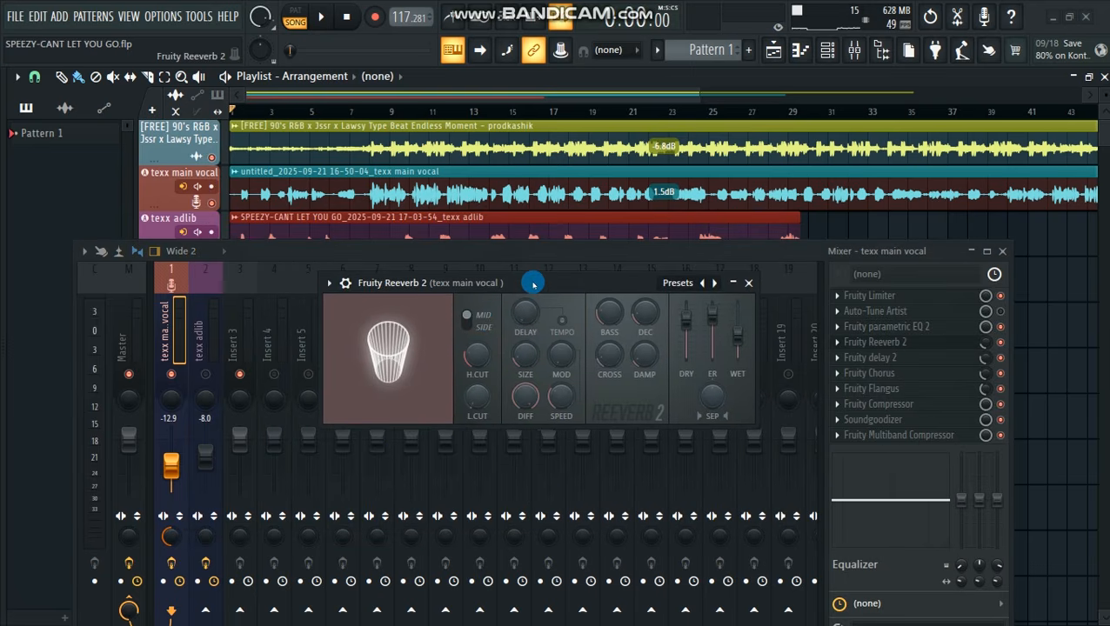
{"action": "left_click_drag", "start_coordinate": [640, 282], "coordinate": [606, 281]}
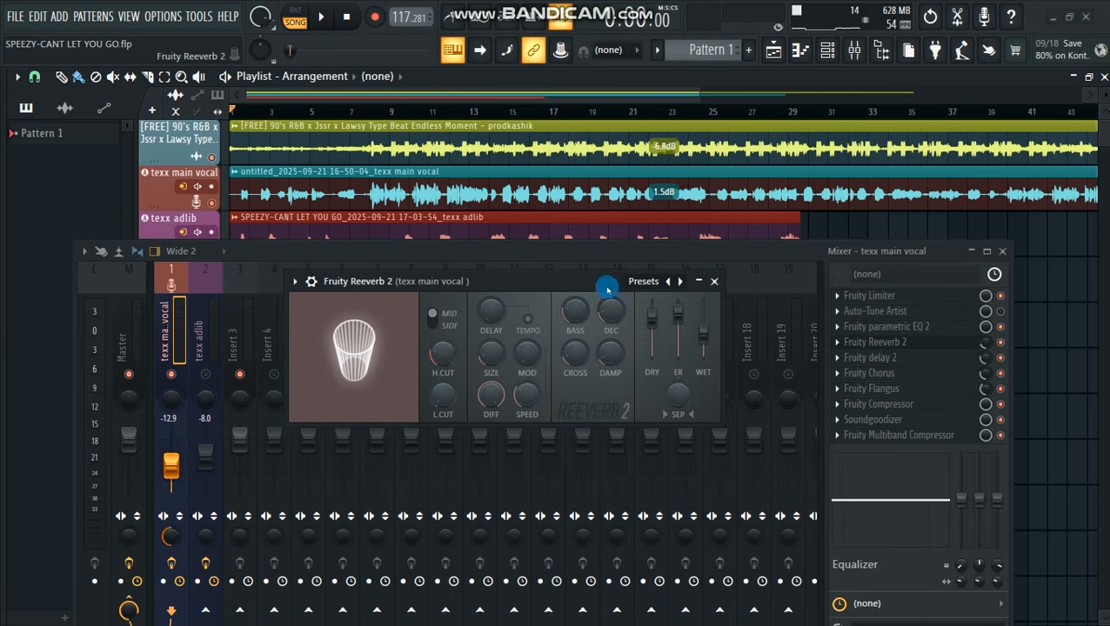
{"action": "left_click", "coordinate": [715, 283]}
Review the Fruity delay 2 settings on the texx main vocal channel and close the plugin
{"action": "left_click", "coordinate": [879, 358]}
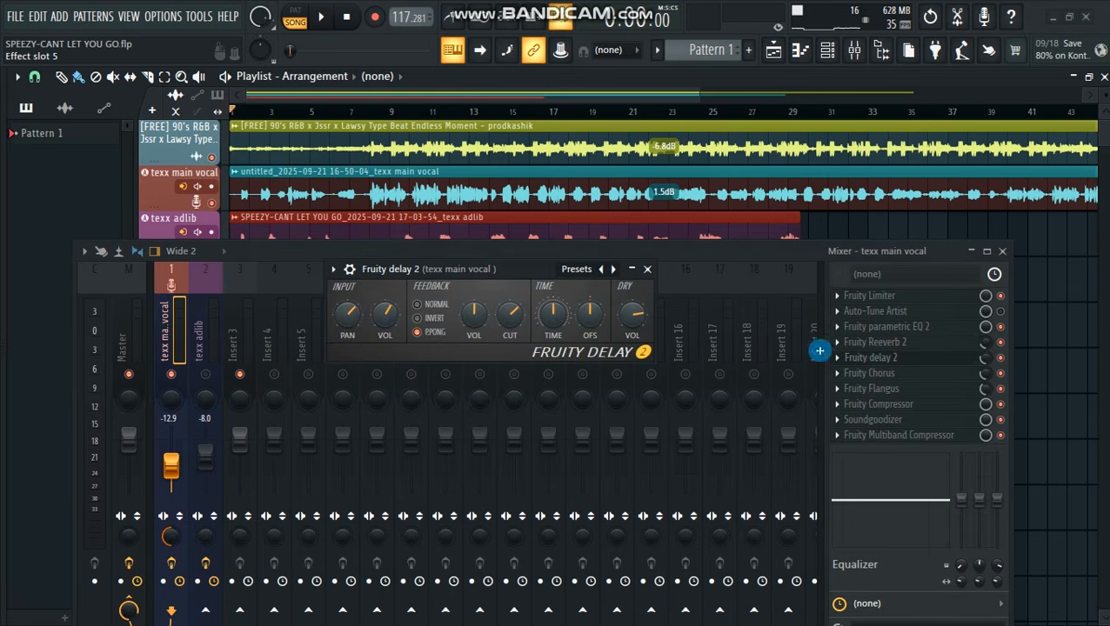
{"action": "left_click", "coordinate": [499, 267]}
{"action": "left_click_drag", "start_coordinate": [499, 267], "coordinate": [489, 288]}
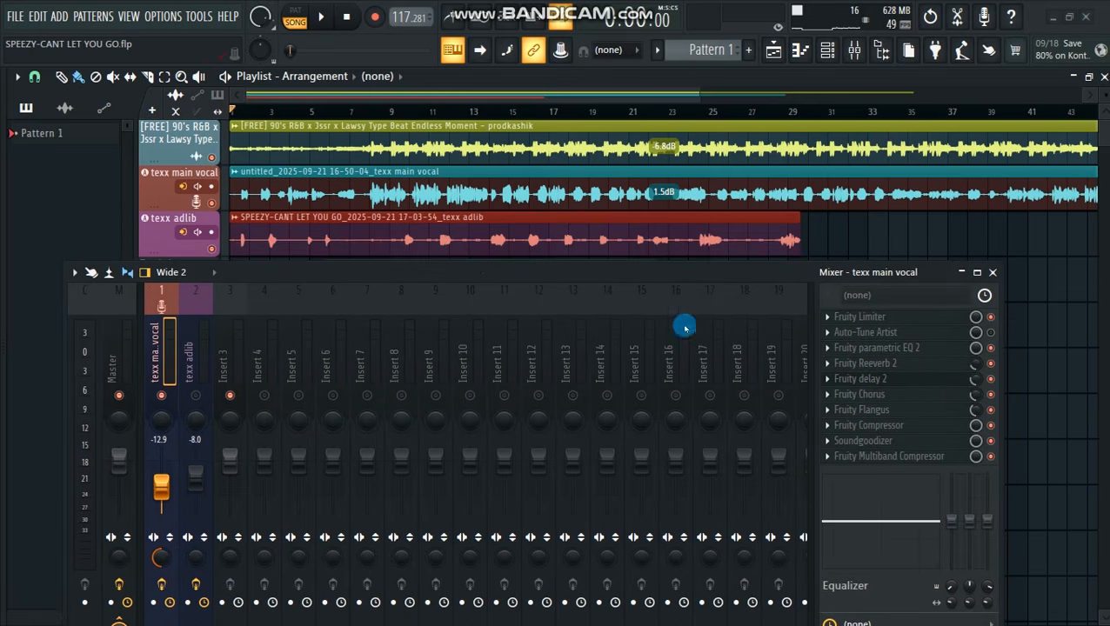
{"action": "left_click", "coordinate": [899, 381]}
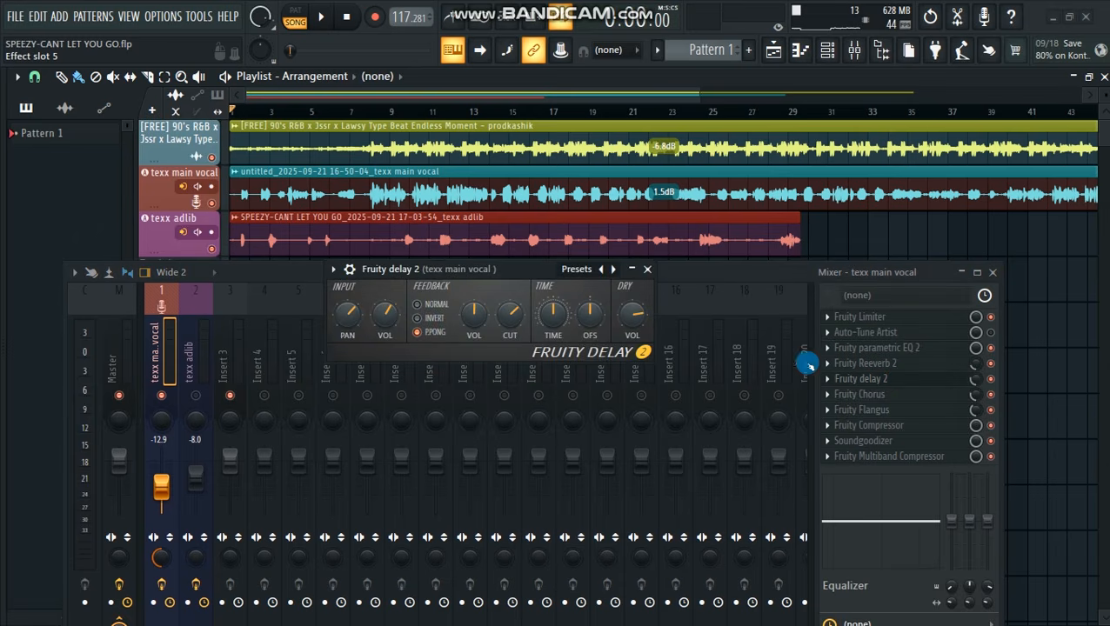
{"action": "left_click_drag", "start_coordinate": [528, 265], "coordinate": [507, 298]}
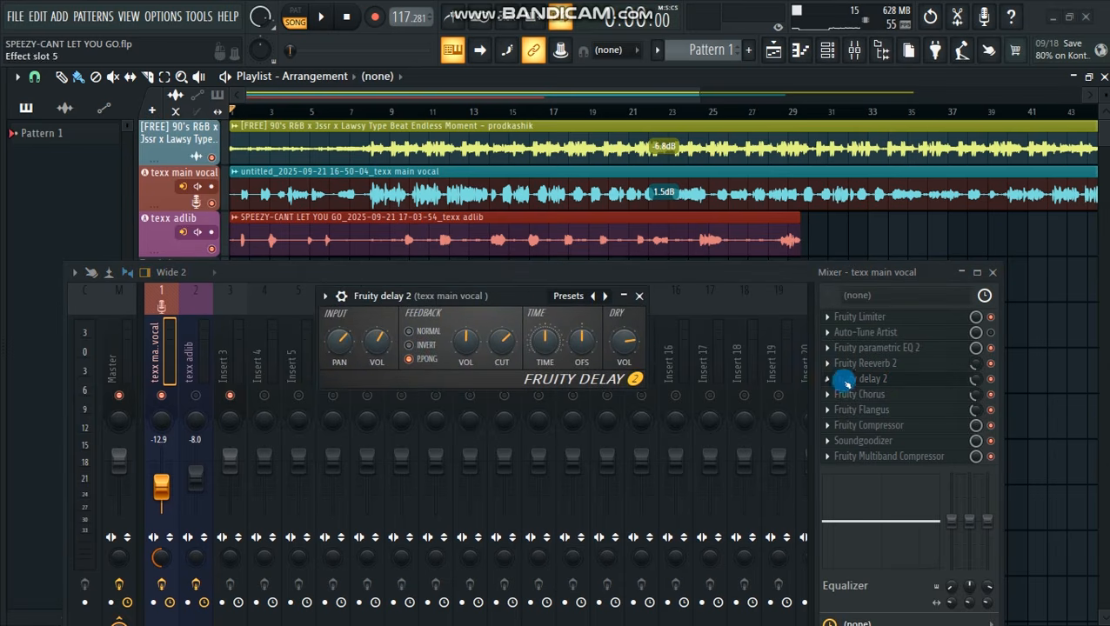
{"action": "left_click", "coordinate": [635, 297]}
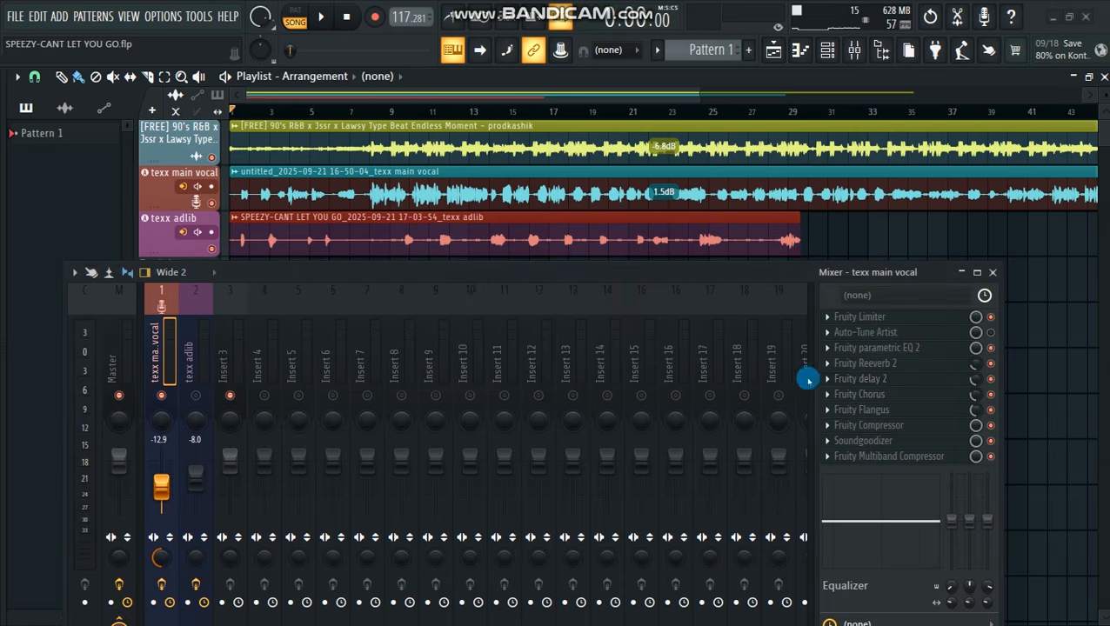
Review the Fruity Chorus and Fruity Flangus settings on the texx main vocal channel, closing both plugins when done
{"action": "left_click", "coordinate": [861, 394]}
{"action": "left_click_drag", "start_coordinate": [520, 259], "coordinate": [574, 263]}
{"action": "left_click", "coordinate": [869, 410]}
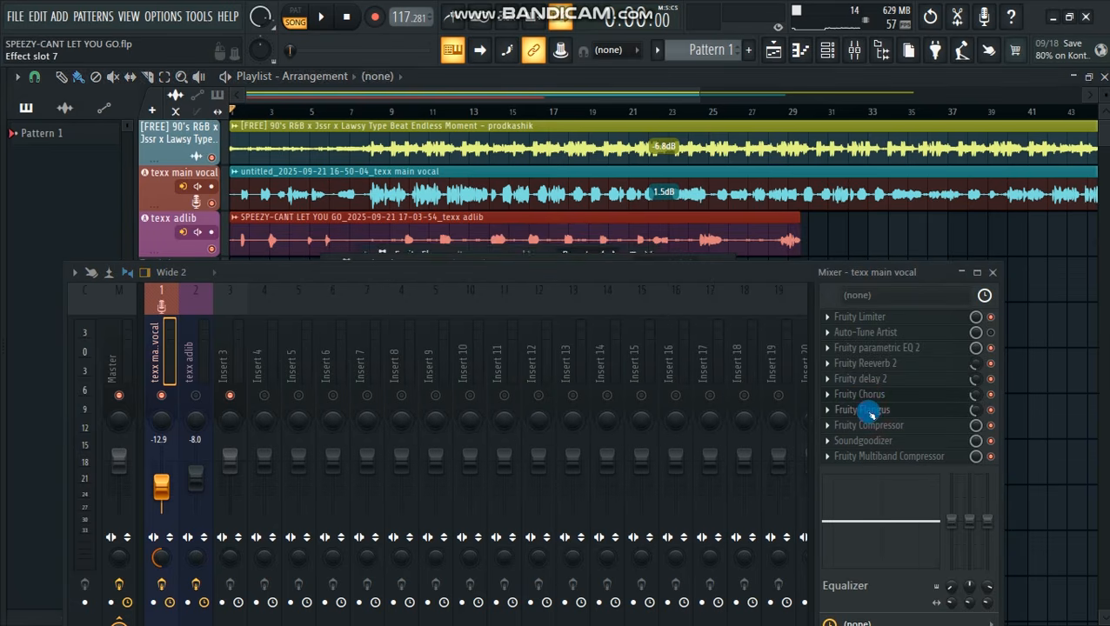
{"action": "left_click_drag", "start_coordinate": [645, 272], "coordinate": [644, 422]}
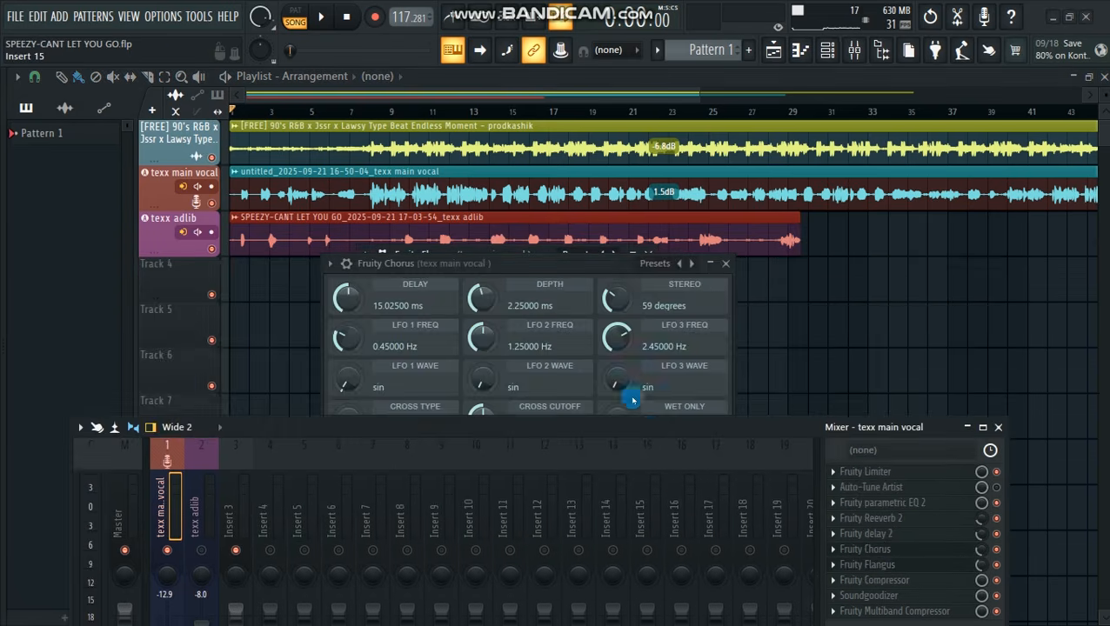
{"action": "left_click", "coordinate": [726, 263]}
{"action": "mouse_move", "coordinate": [520, 247]}
{"action": "left_mouse_down"}
{"action": "mouse_move", "coordinate": [524, 193]}
{"action": "mouse_move", "coordinate": [525, 244]}
{"action": "left_mouse_up"}
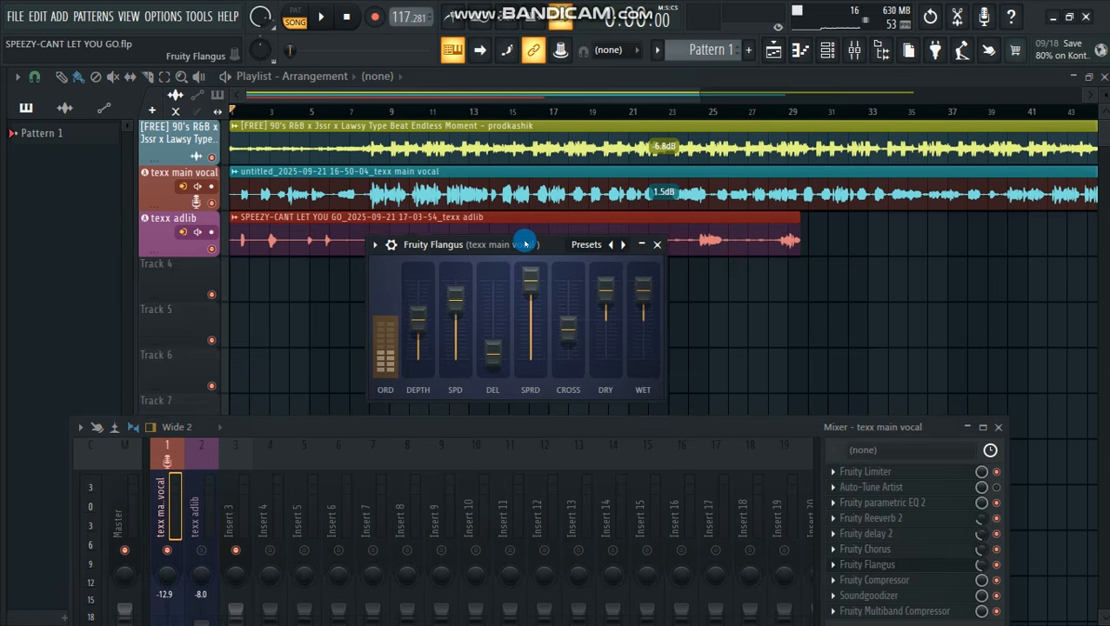
{"action": "left_click_drag", "start_coordinate": [639, 428], "coordinate": [629, 295]}
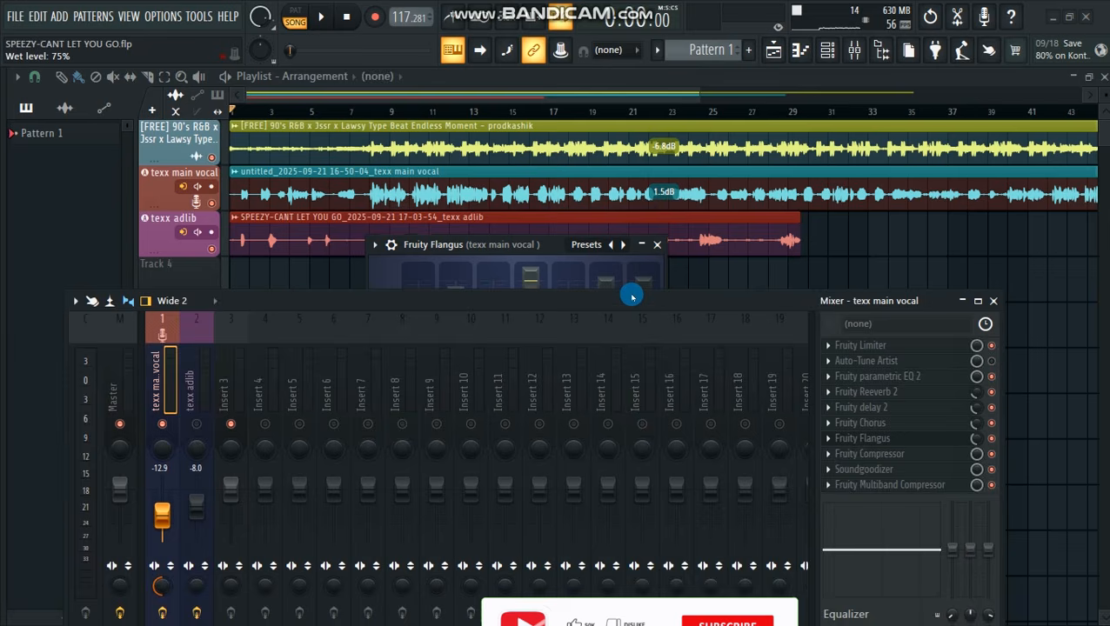
{"action": "left_click", "coordinate": [659, 245]}
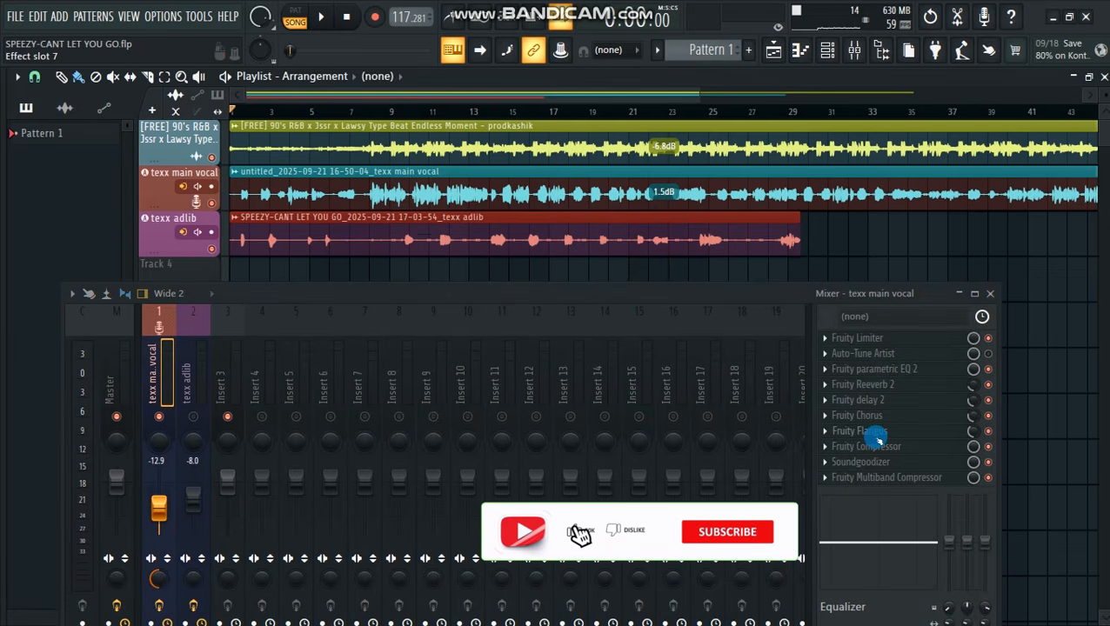
Examine the Fruity Compressor's threshold, ratio, gain, attack, release and type on the texx main vocal channel
{"action": "left_click", "coordinate": [870, 447]}
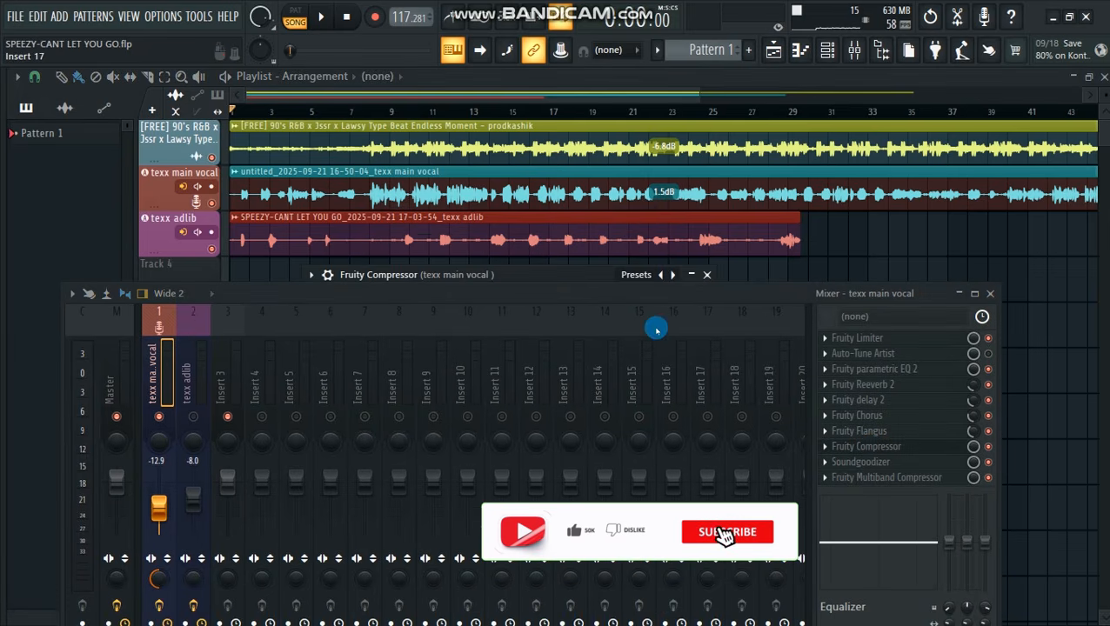
{"action": "left_click_drag", "start_coordinate": [575, 278], "coordinate": [594, 163]}
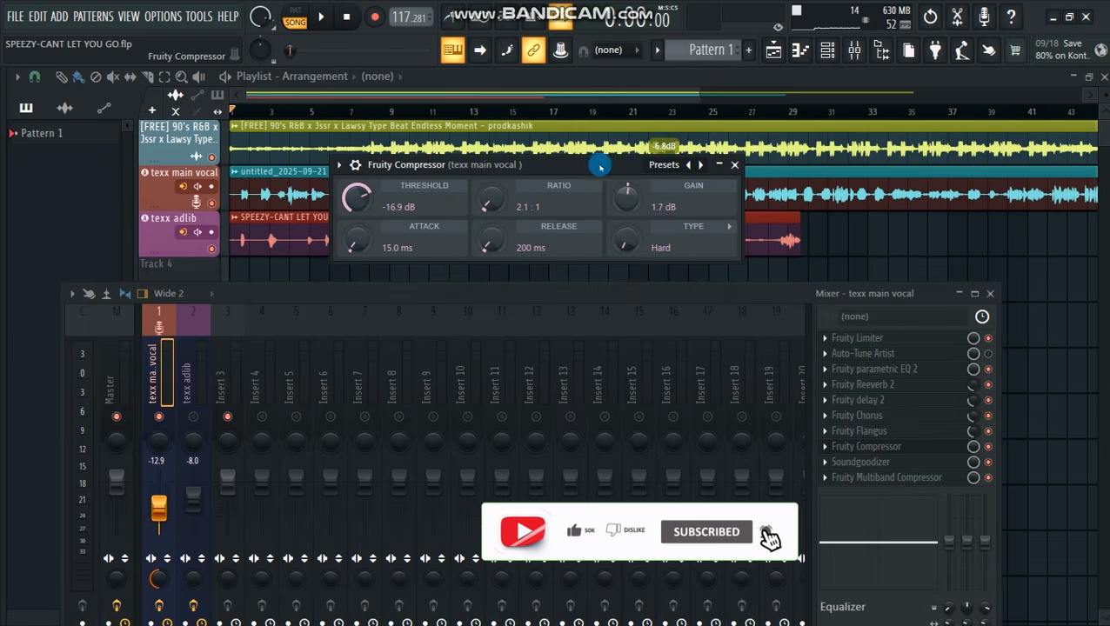
{"action": "left_click_drag", "start_coordinate": [637, 302], "coordinate": [640, 413]}
{"action": "left_click_drag", "start_coordinate": [545, 172], "coordinate": [561, 265]}
{"action": "left_click_drag", "start_coordinate": [661, 404], "coordinate": [639, 234]}
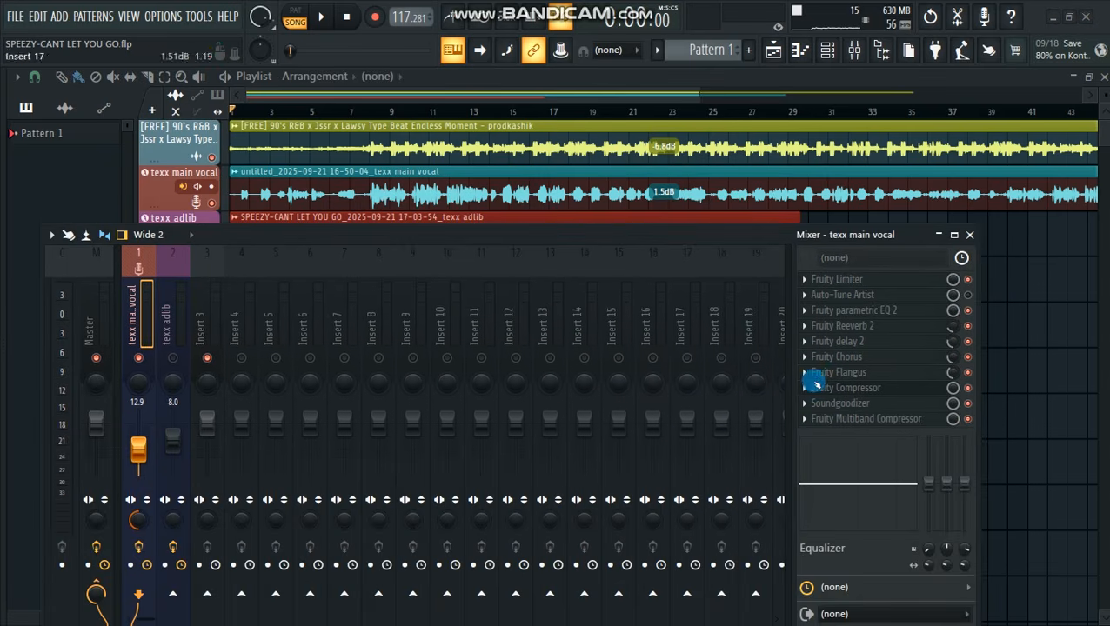
Review the Soundgoodizer's mode and amount on the texx main vocal channel, and close it along with the compressor
{"action": "left_click", "coordinate": [833, 408]}
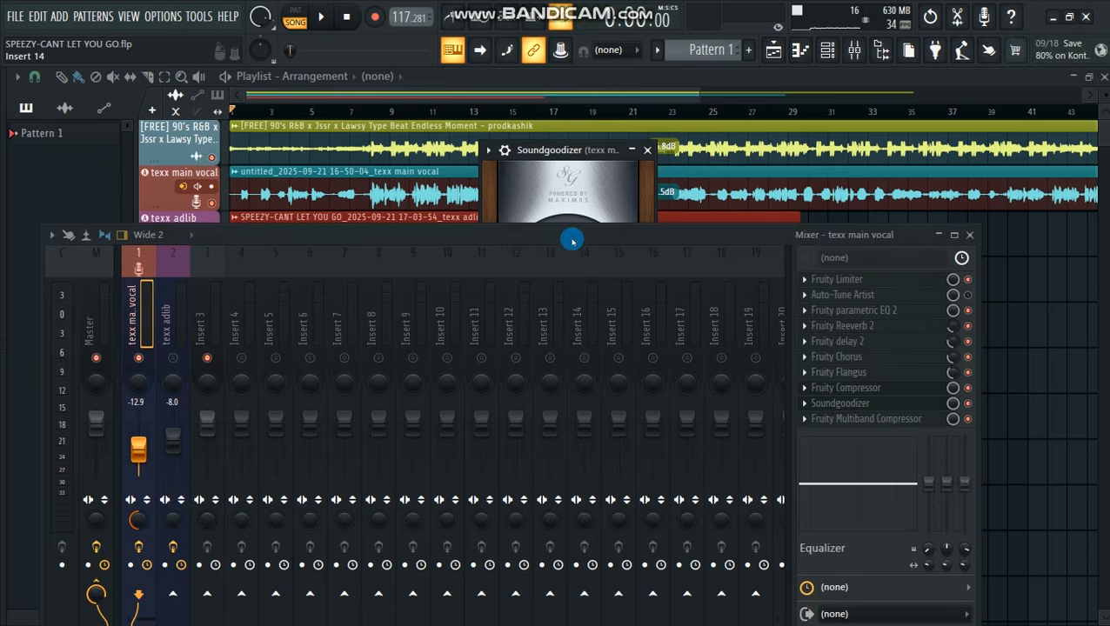
{"action": "left_click_drag", "start_coordinate": [572, 241], "coordinate": [594, 433]}
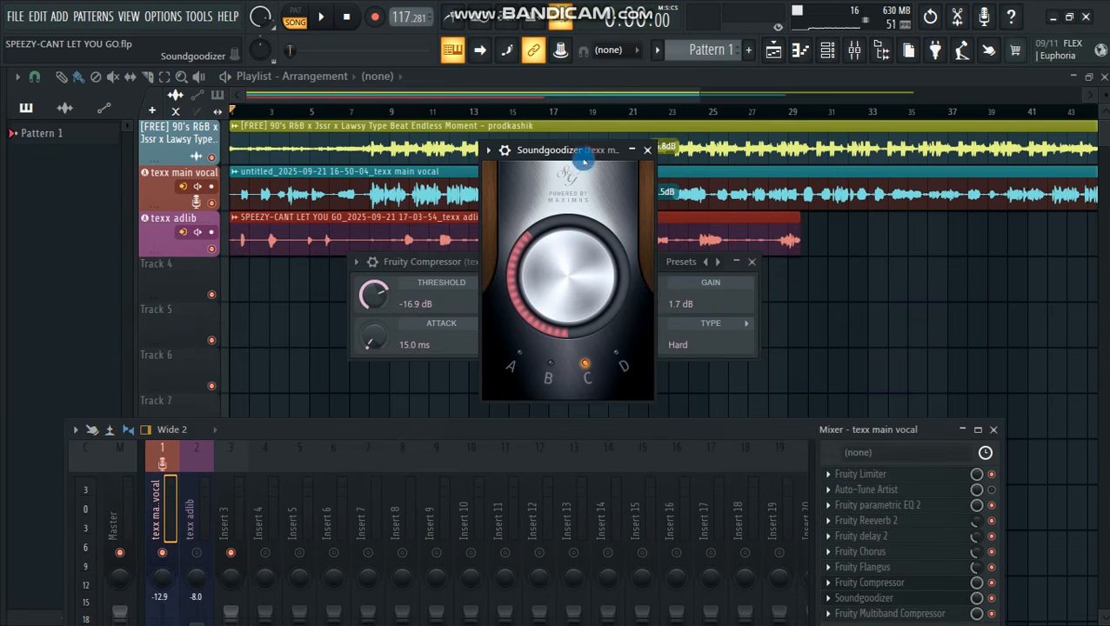
{"action": "left_click_drag", "start_coordinate": [584, 162], "coordinate": [585, 157]}
{"action": "left_click", "coordinate": [754, 265]}
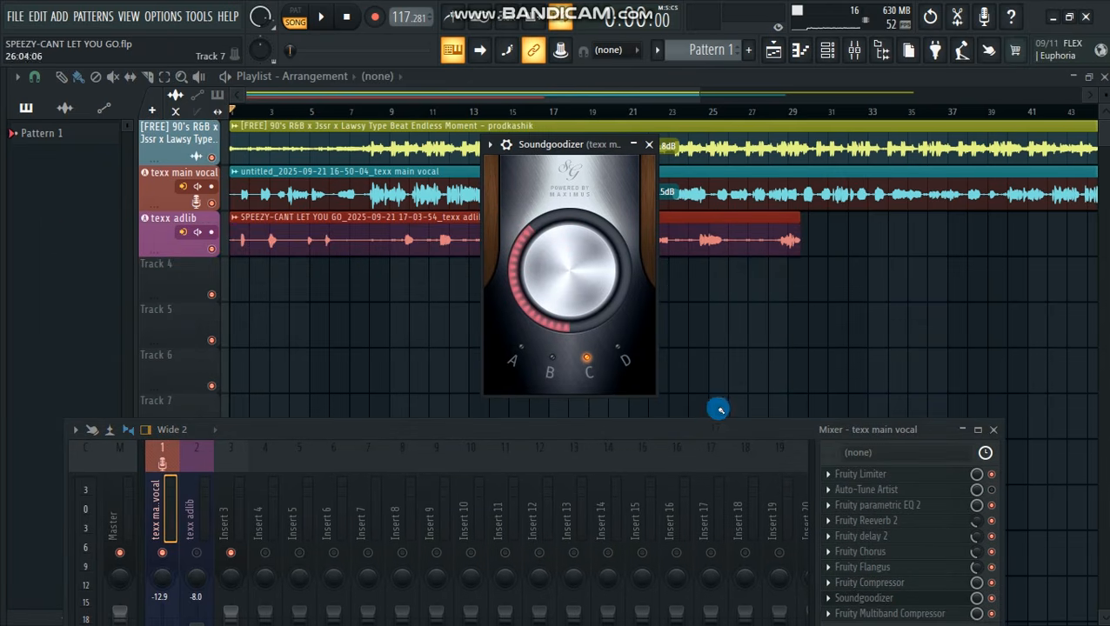
{"action": "left_click", "coordinate": [649, 144]}
Review the Fruity Multiband Compressor's low, mid and high band settings on the texx main vocal channel
{"action": "left_click_drag", "start_coordinate": [680, 426], "coordinate": [663, 240]}
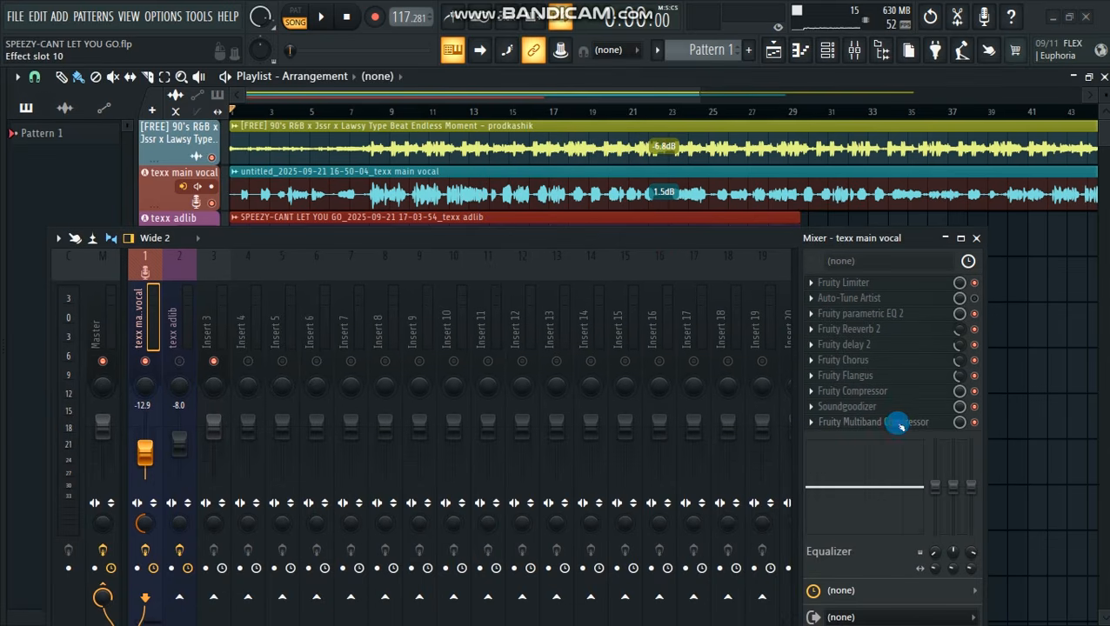
{"action": "left_click_drag", "start_coordinate": [636, 240], "coordinate": [668, 477]}
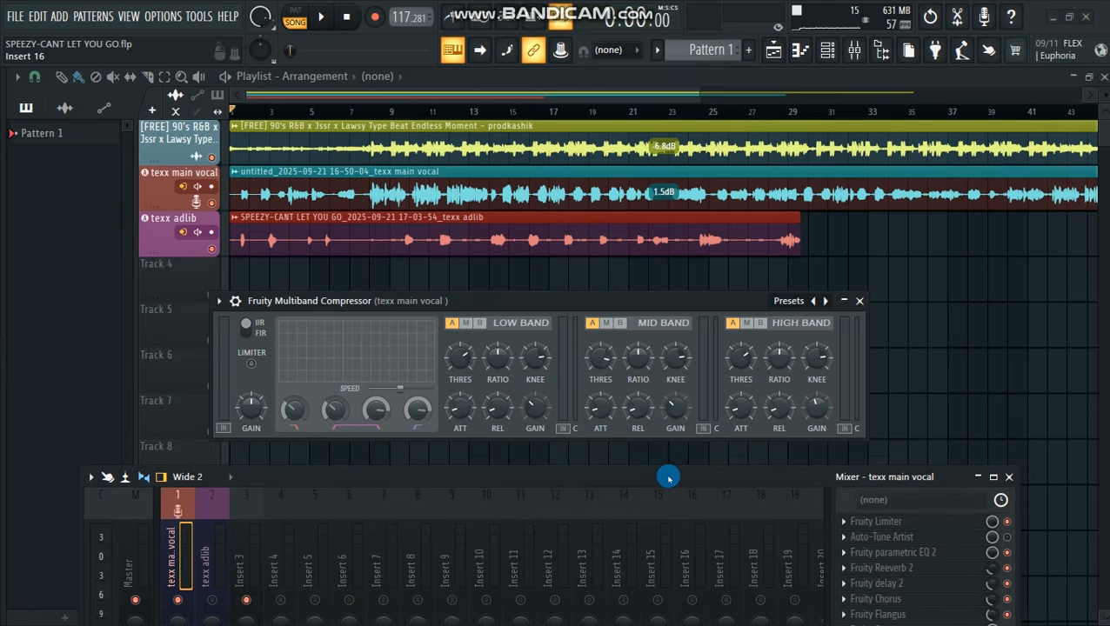
{"action": "left_click_drag", "start_coordinate": [668, 476], "coordinate": [682, 478]}
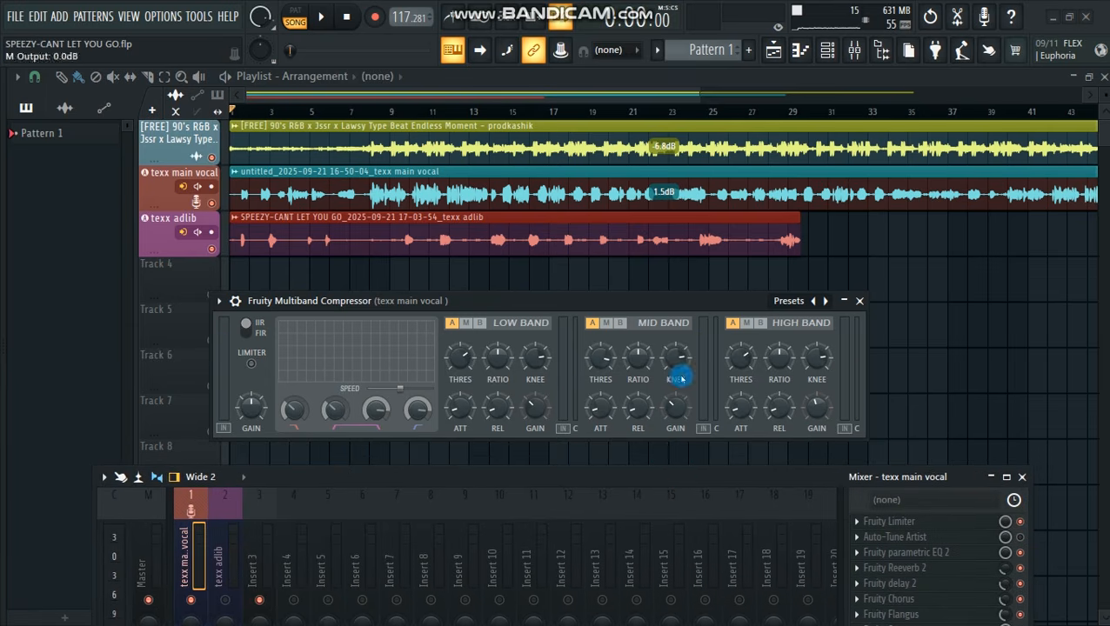
{"action": "left_click_drag", "start_coordinate": [724, 478], "coordinate": [743, 298]}
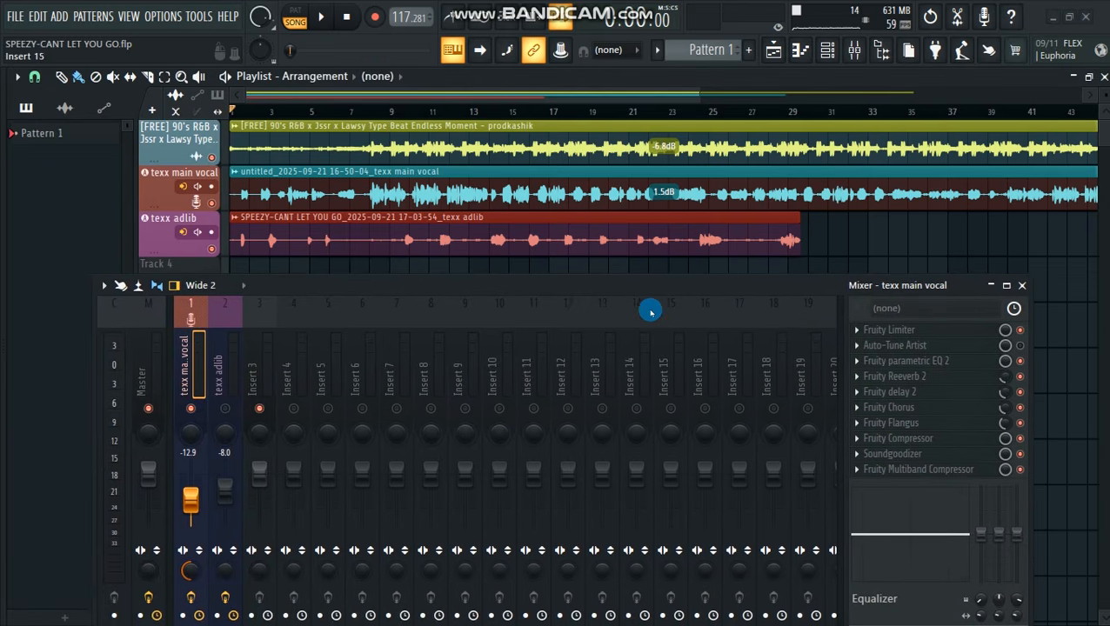
{"action": "left_click_drag", "start_coordinate": [673, 285], "coordinate": [679, 287]}
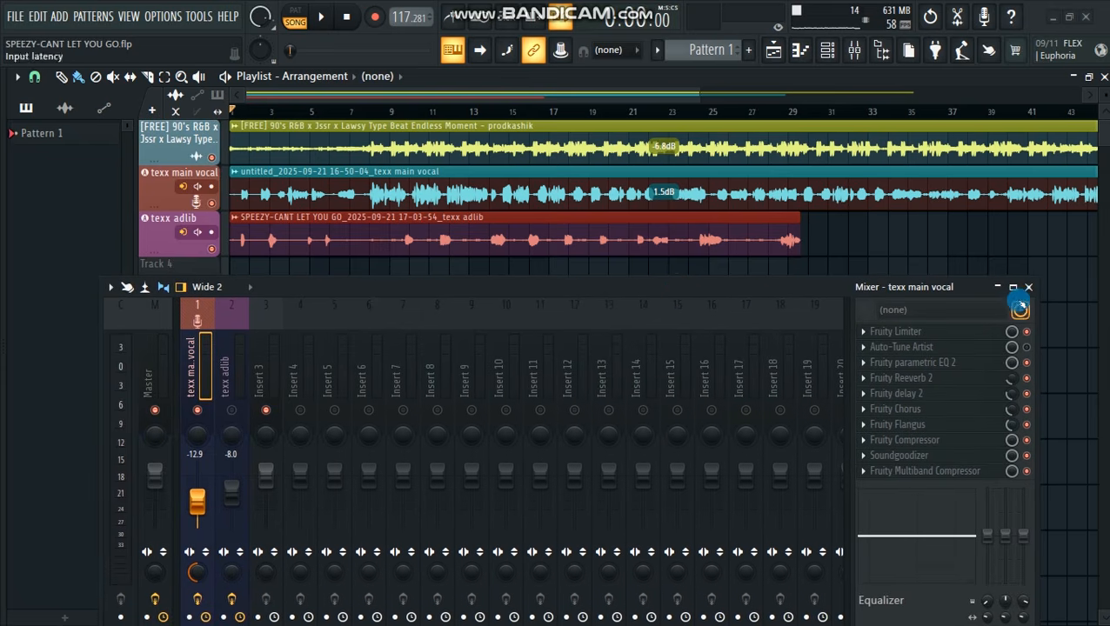
{"action": "left_click_drag", "start_coordinate": [775, 290], "coordinate": [735, 261]}
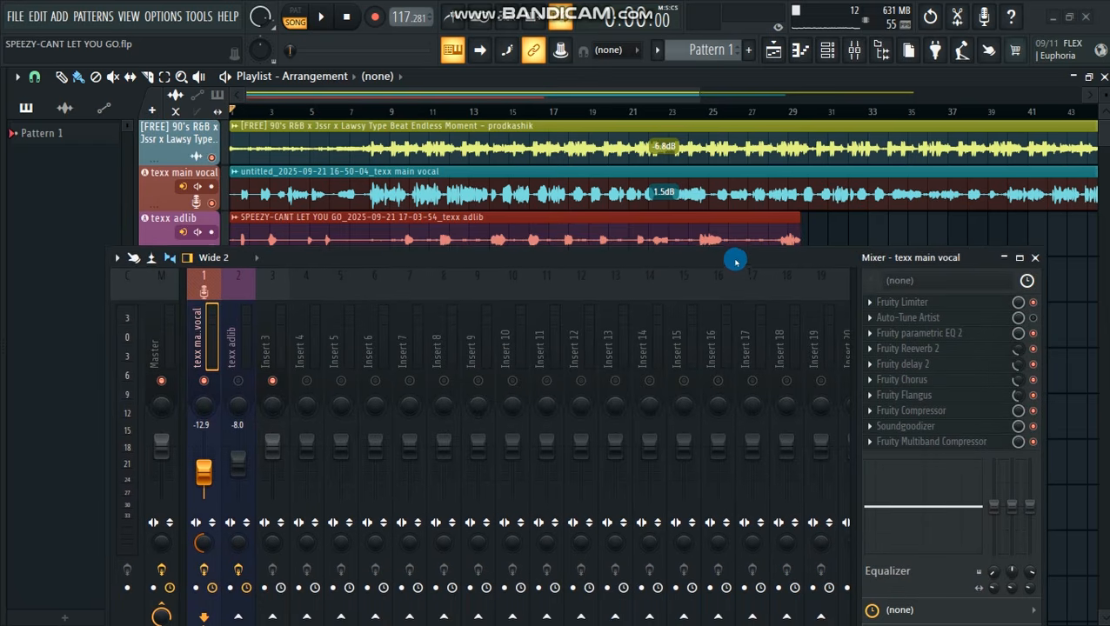
Close the mixer, play the song with only the texx main vocal track audible, and reopen the mixer
{"action": "left_click", "coordinate": [1036, 256]}
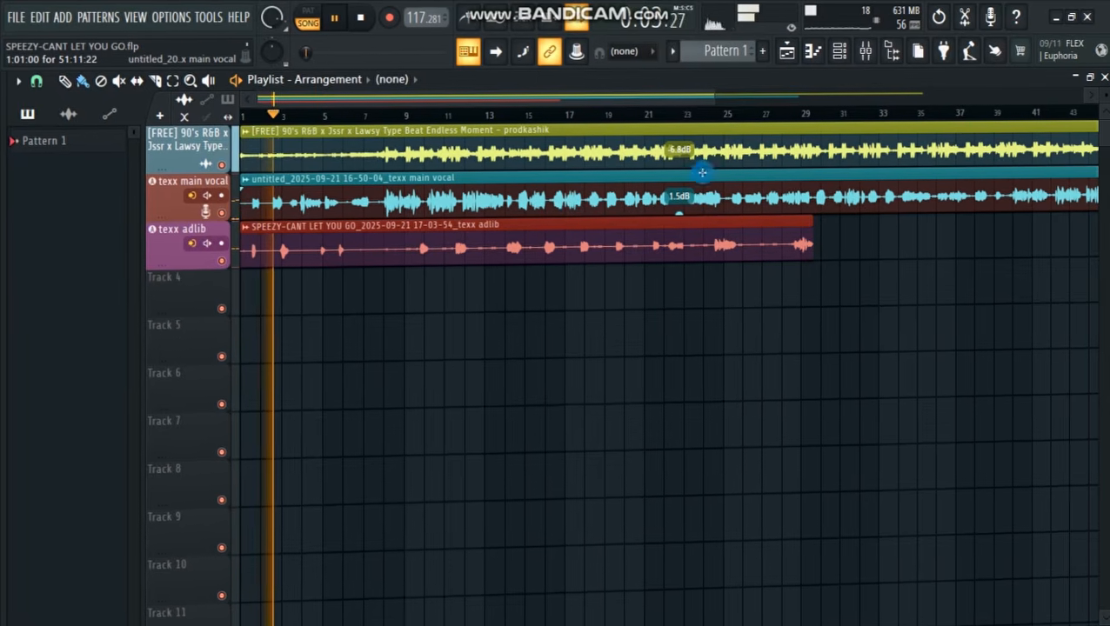
{"action": "left_click_drag", "start_coordinate": [719, 102], "coordinate": [634, 102]}
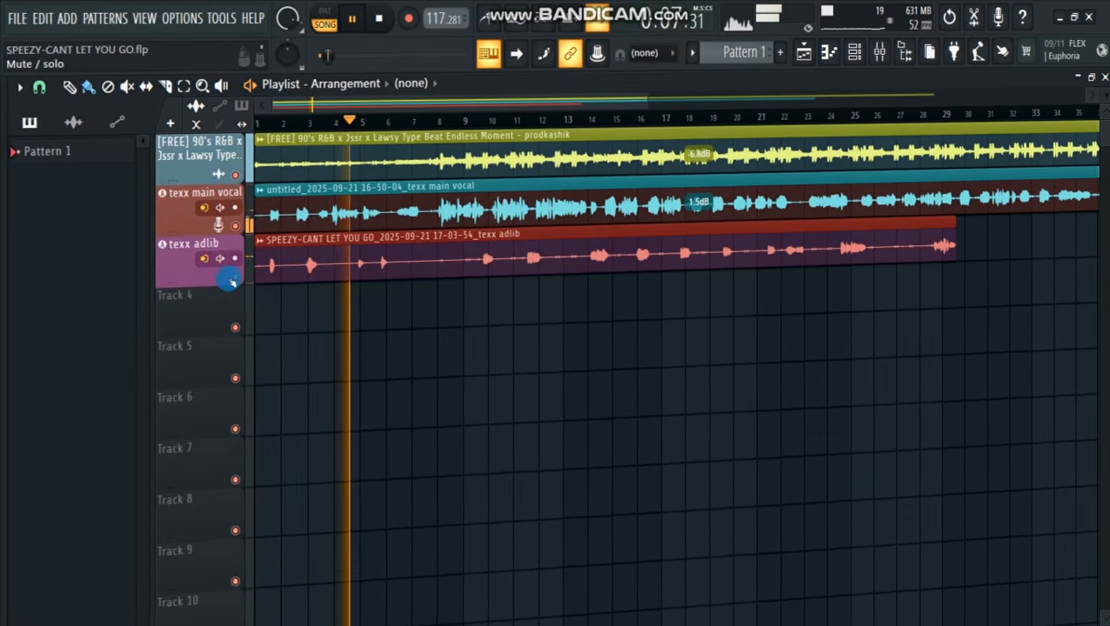
{"action": "left_click", "coordinate": [231, 273]}
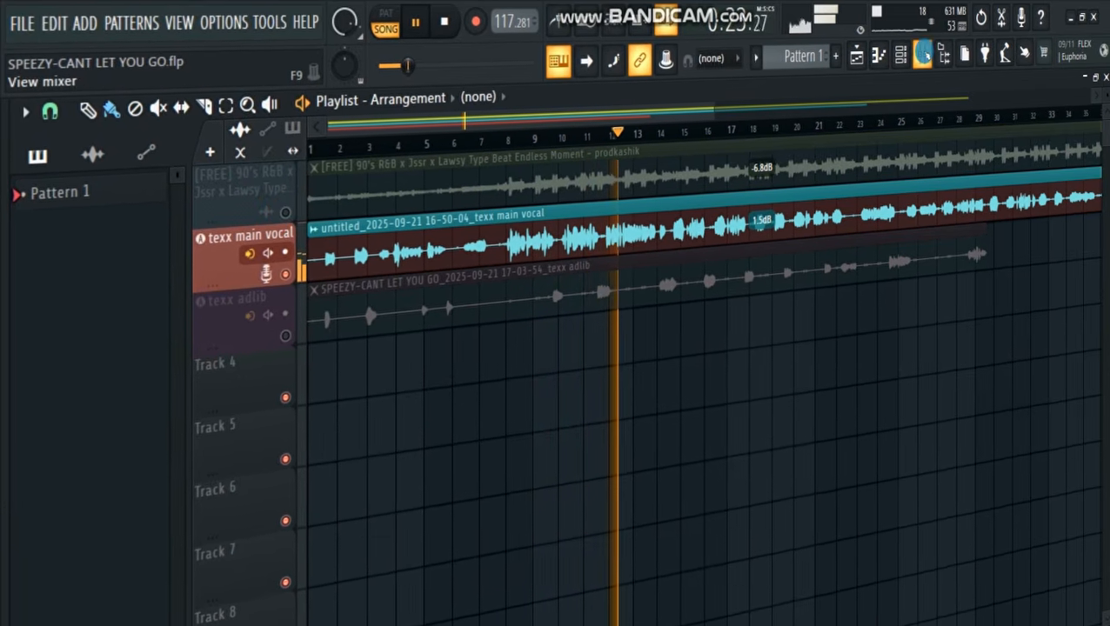
{"action": "left_click", "coordinate": [922, 54]}
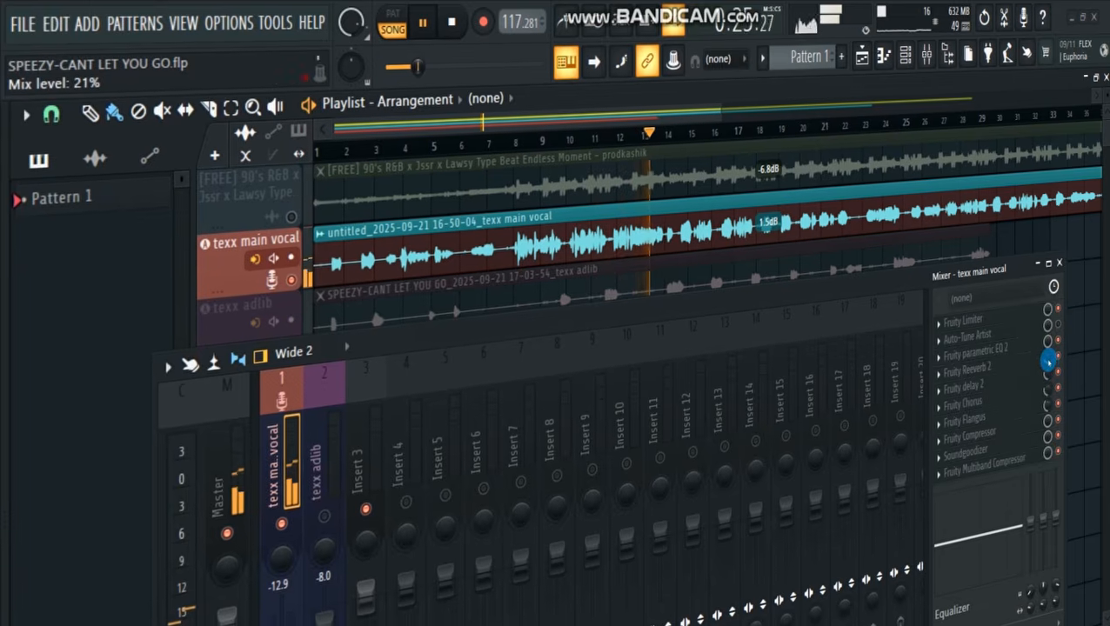
Adjust the reverb and delay mix levels on texx main vocal, and play the vocal together with the unmuted beat track
{"action": "left_click_drag", "start_coordinate": [1048, 360], "coordinate": [1048, 368]}
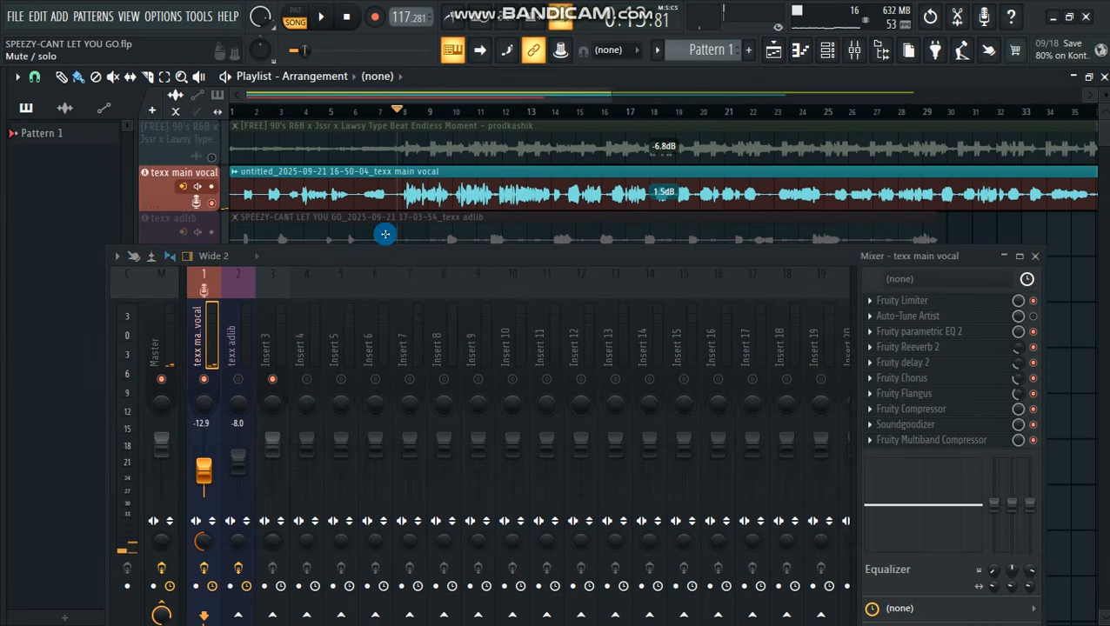
{"action": "left_click_drag", "start_coordinate": [477, 264], "coordinate": [446, 246]}
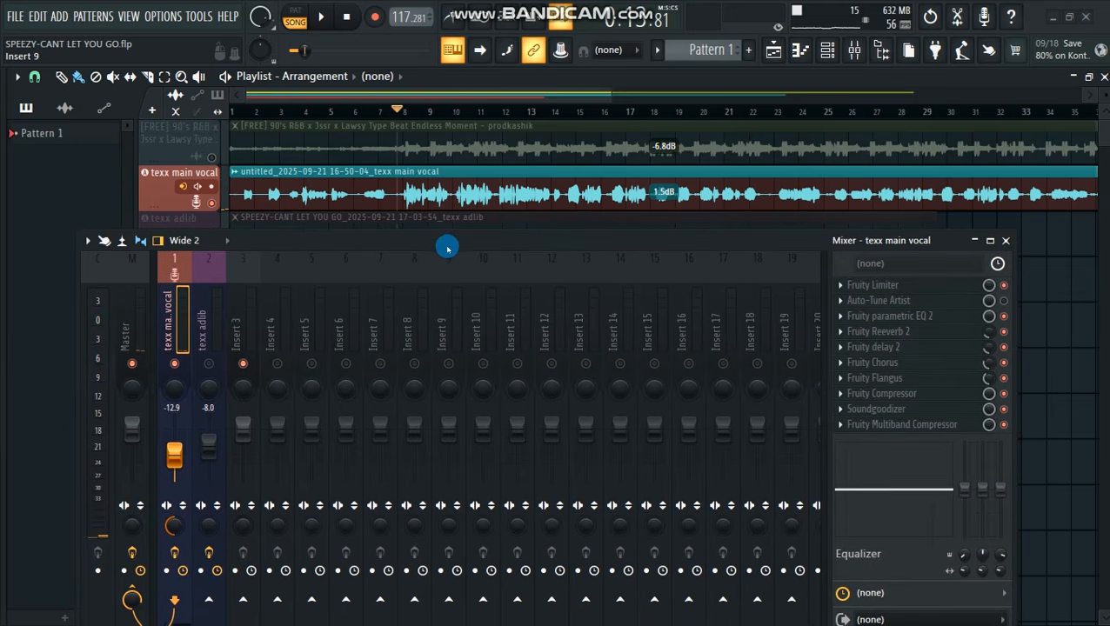
{"action": "left_click", "coordinate": [212, 157]}
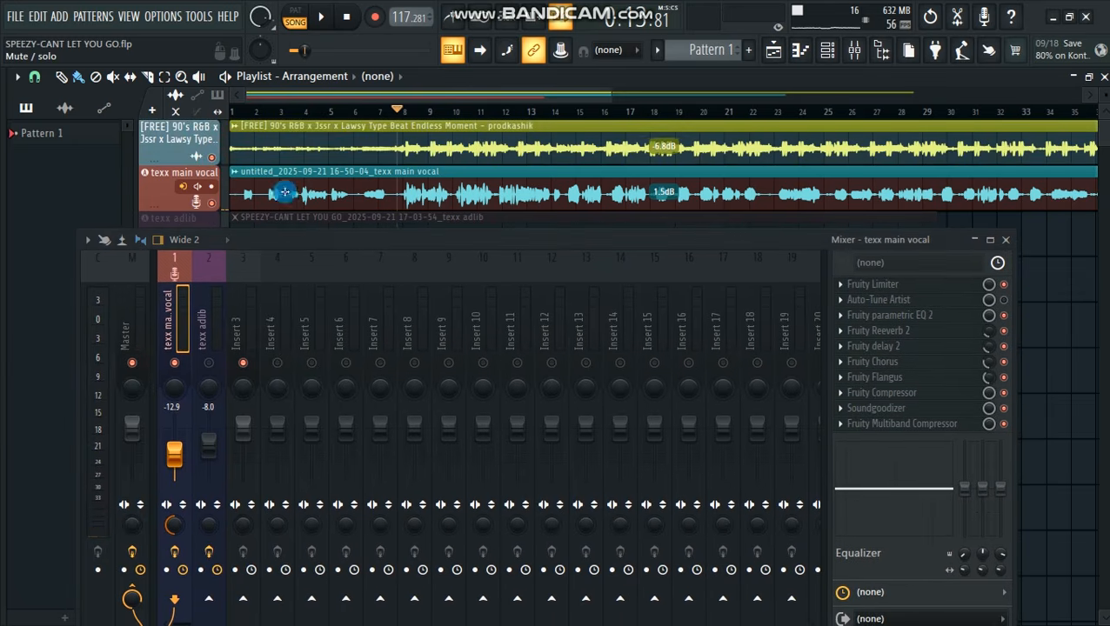
{"action": "left_click", "coordinate": [982, 349]}
{"action": "left_click_drag", "start_coordinate": [985, 348], "coordinate": [983, 344]}
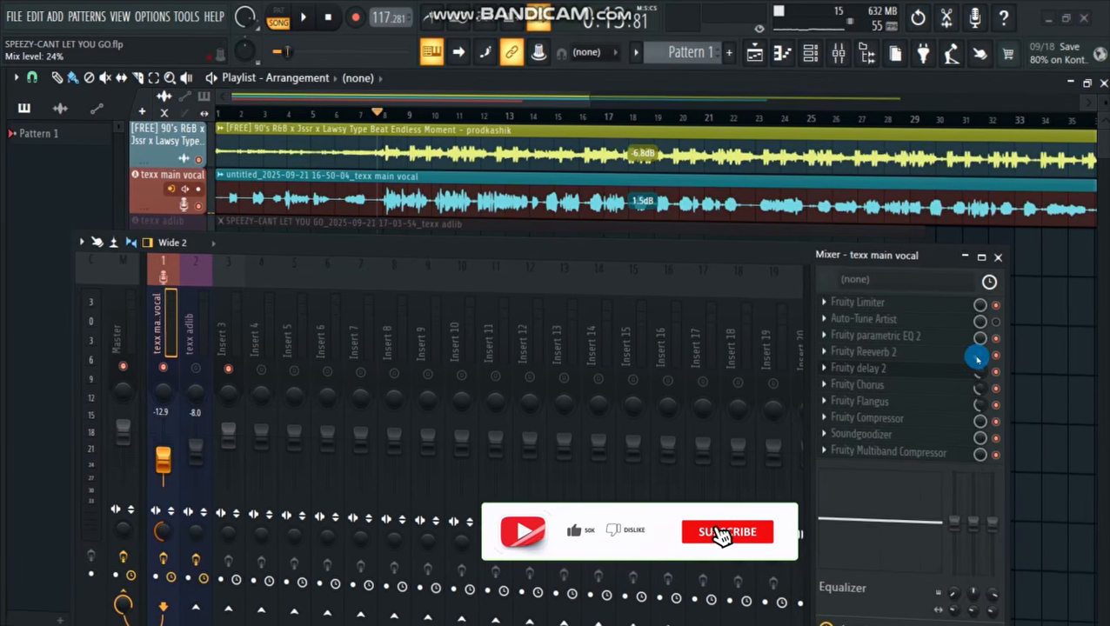
{"action": "key", "text": "space"}
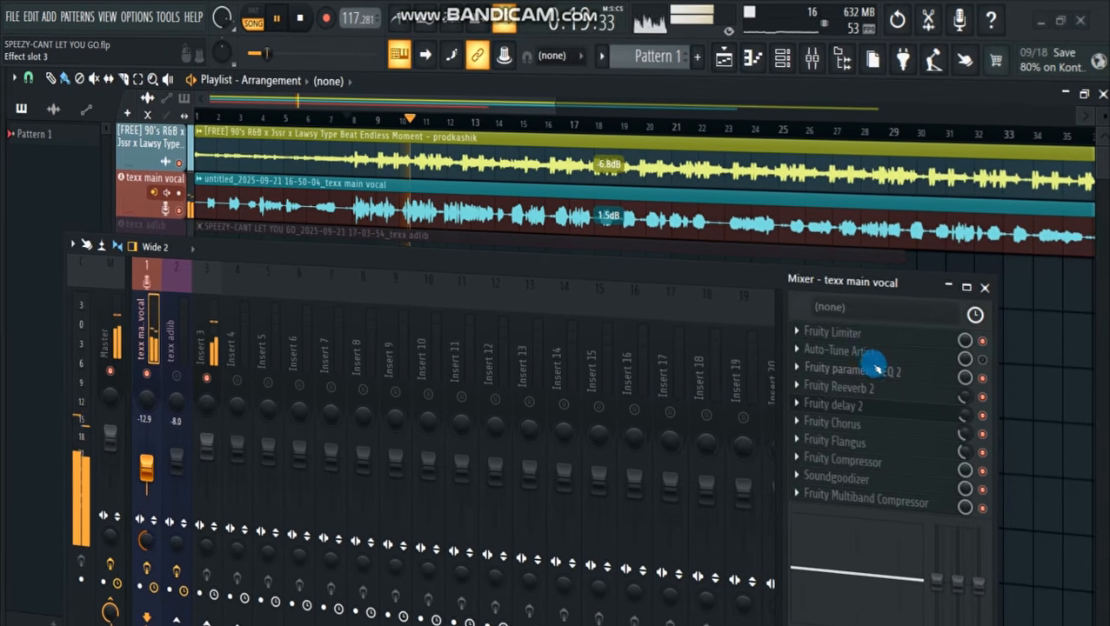
{"action": "left_click_drag", "start_coordinate": [578, 281], "coordinate": [573, 316]}
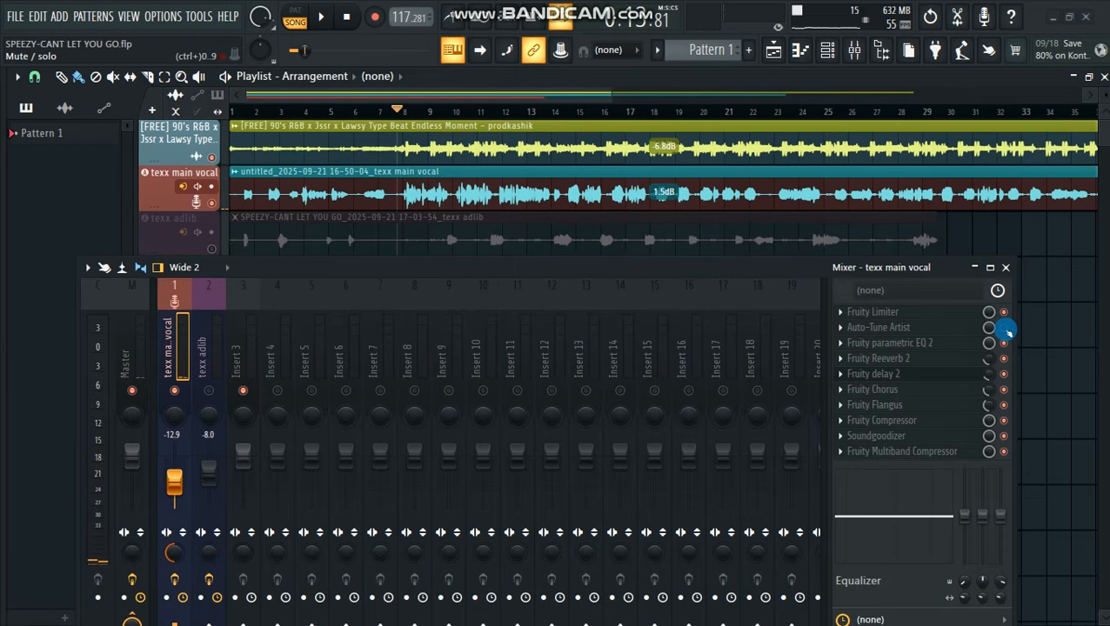
Open Auto-Tune Artist on the texx main vocal channel and review its key and scale, keeping the scale on Minor
{"action": "left_click", "coordinate": [889, 328]}
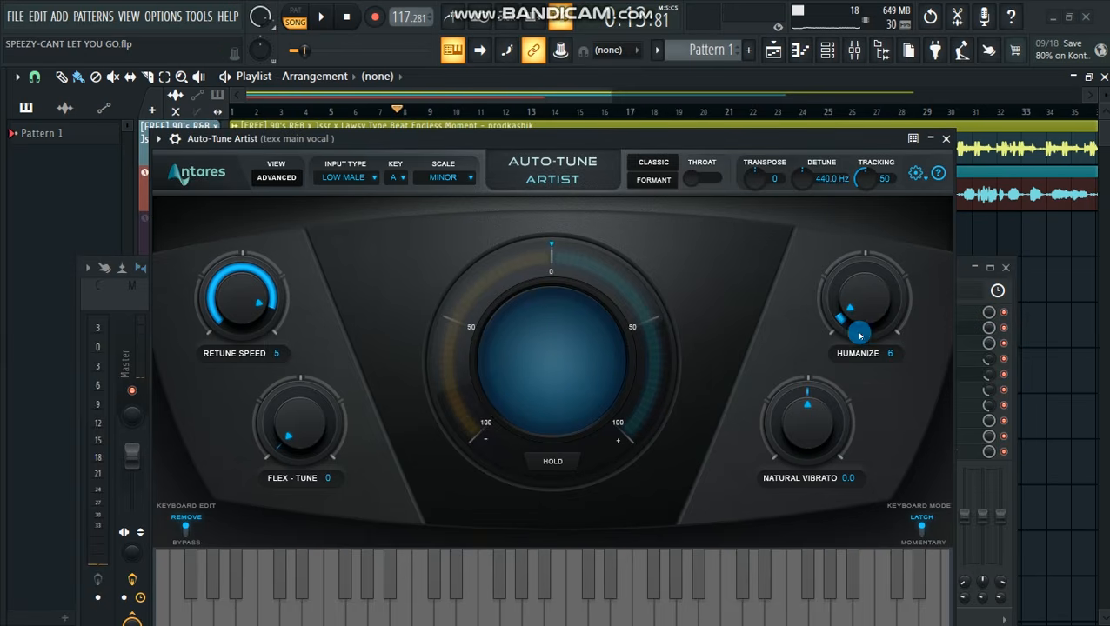
{"action": "left_click_drag", "start_coordinate": [536, 146], "coordinate": [530, 106]}
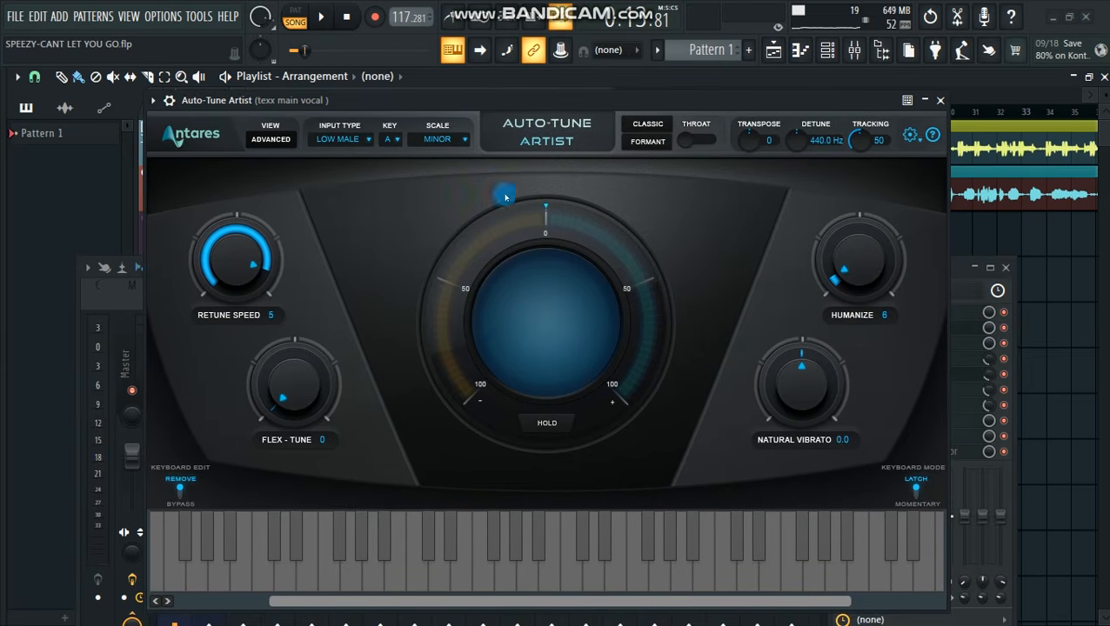
{"action": "left_click", "coordinate": [1007, 267]}
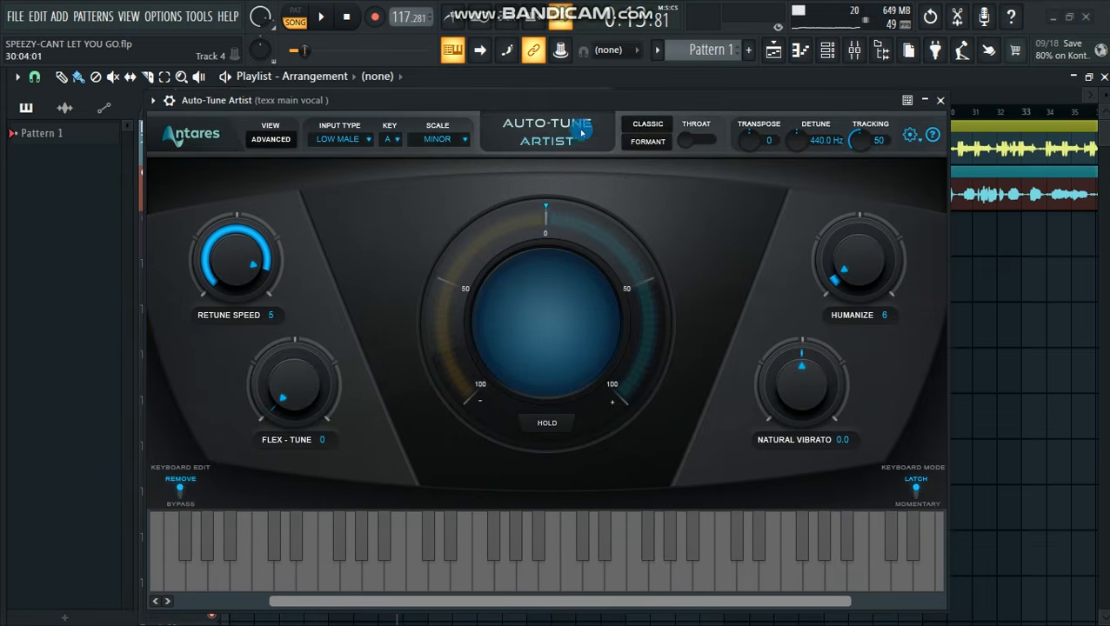
{"action": "mouse_move", "coordinate": [560, 109]}
{"action": "left_mouse_down"}
{"action": "mouse_move", "coordinate": [564, 129]}
{"action": "mouse_move", "coordinate": [562, 90]}
{"action": "left_mouse_up"}
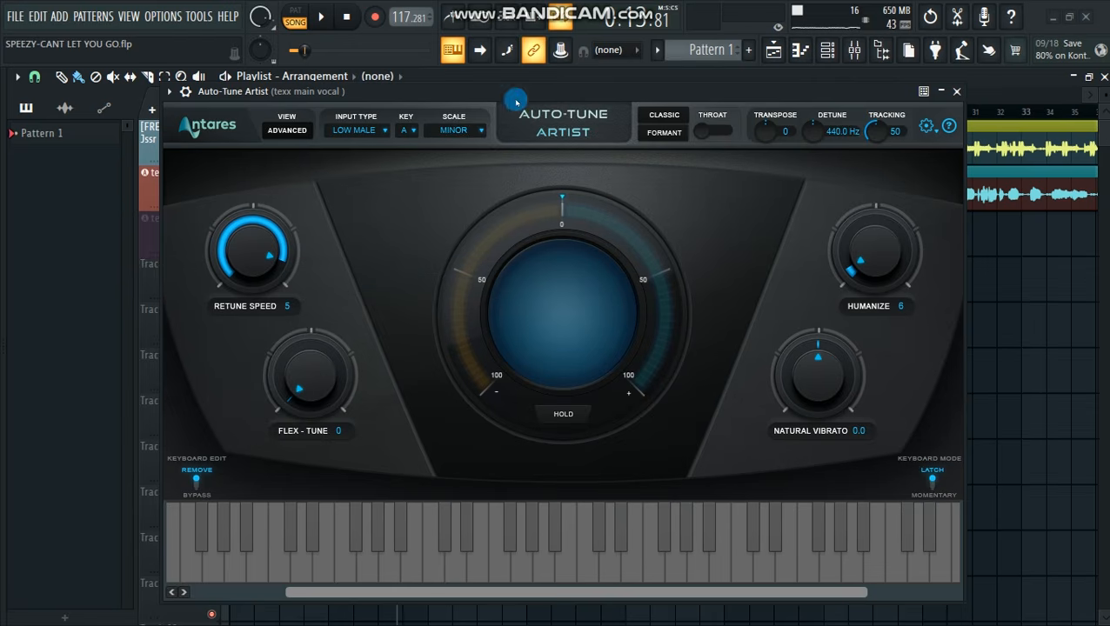
{"action": "left_click_drag", "start_coordinate": [515, 104], "coordinate": [527, 107]}
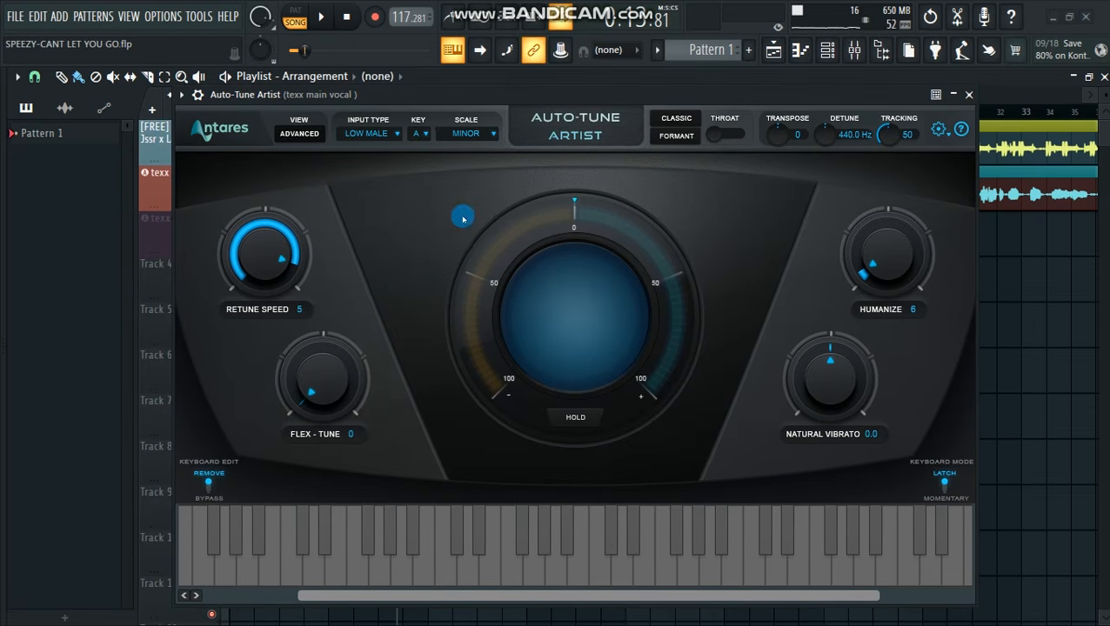
{"action": "left_click", "coordinate": [465, 134]}
{"action": "left_click", "coordinate": [477, 173]}
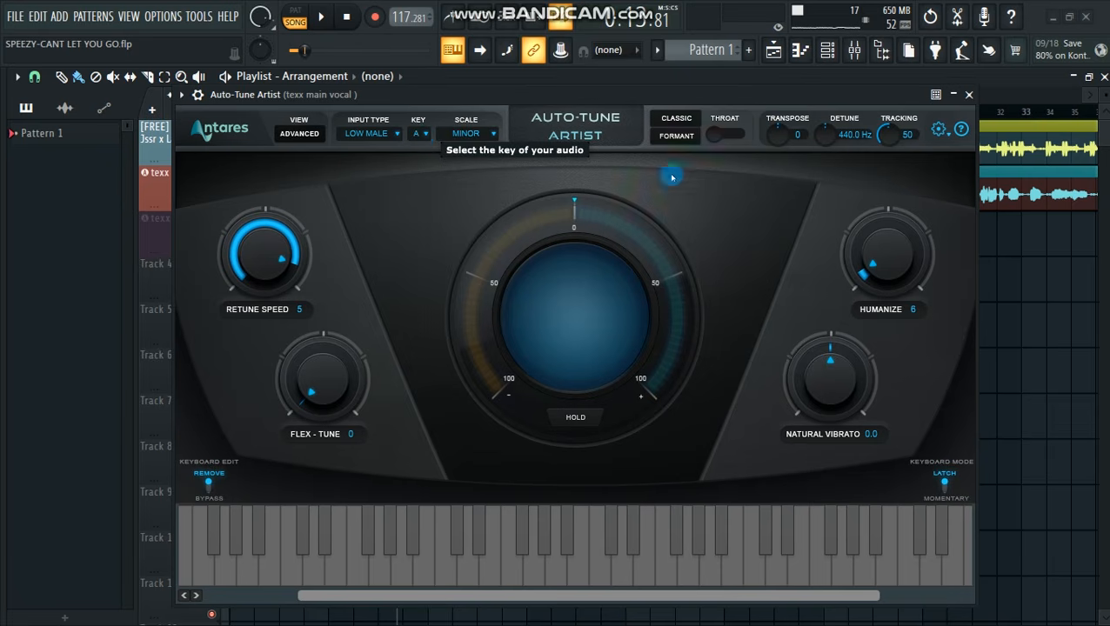
Look at the Insert 4 channel in the mixer, and close the mixer and the open plugin windows
{"action": "left_click", "coordinate": [968, 96]}
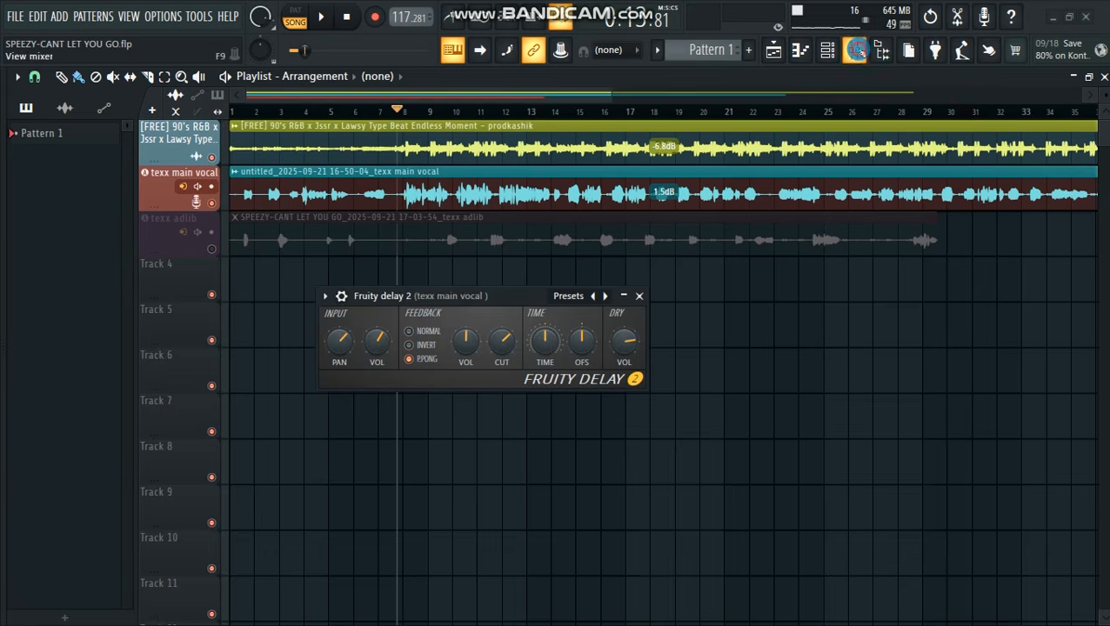
{"action": "left_click", "coordinate": [856, 50]}
{"action": "left_click", "coordinate": [275, 322]}
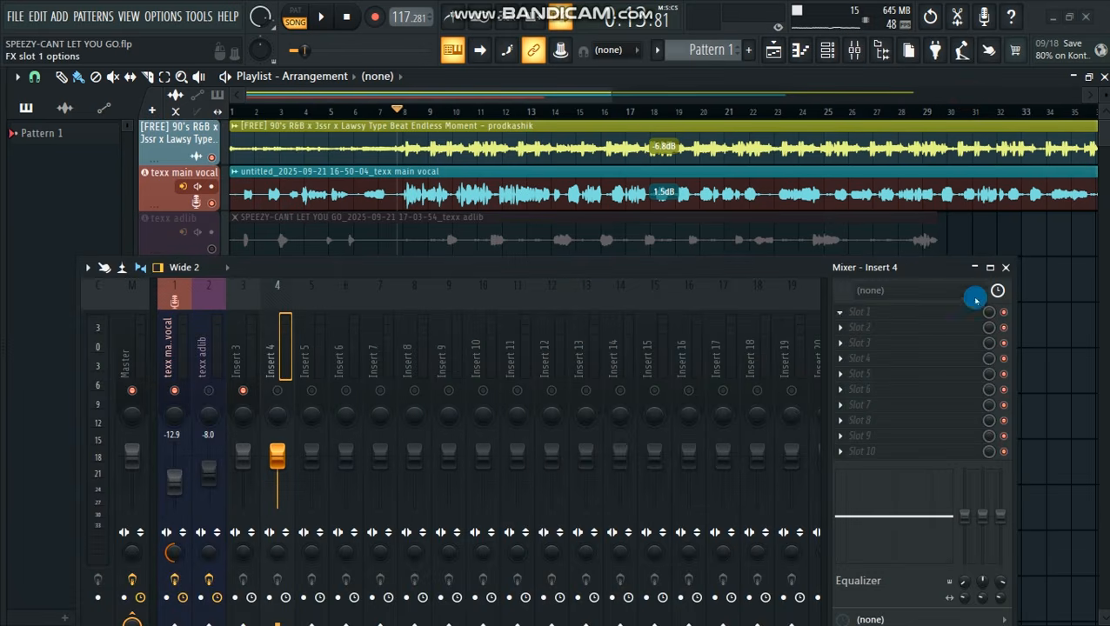
{"action": "left_click", "coordinate": [1005, 267]}
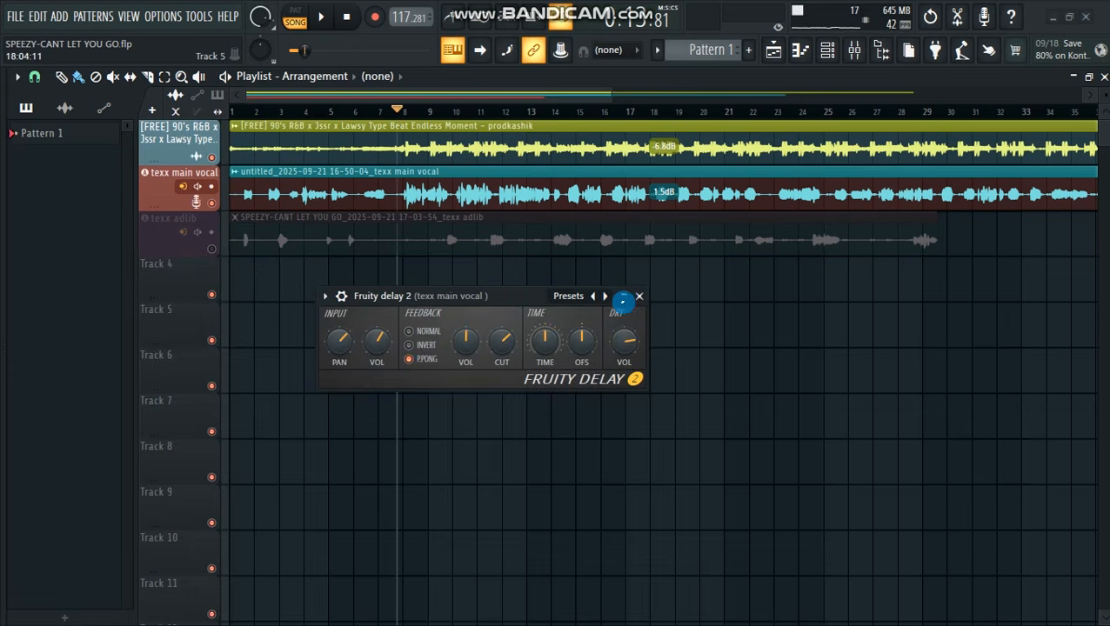
{"action": "left_click", "coordinate": [638, 298]}
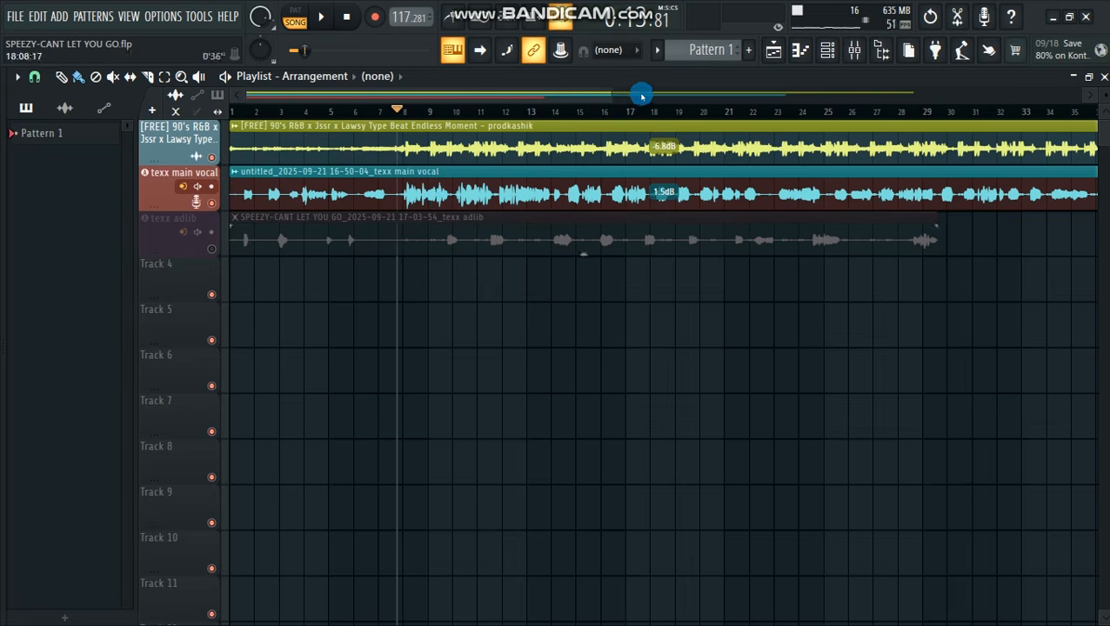
Reopen Auto-Tune Artist from the texx main vocal channel's effect slots
{"action": "left_click_drag", "start_coordinate": [612, 99], "coordinate": [820, 87]}
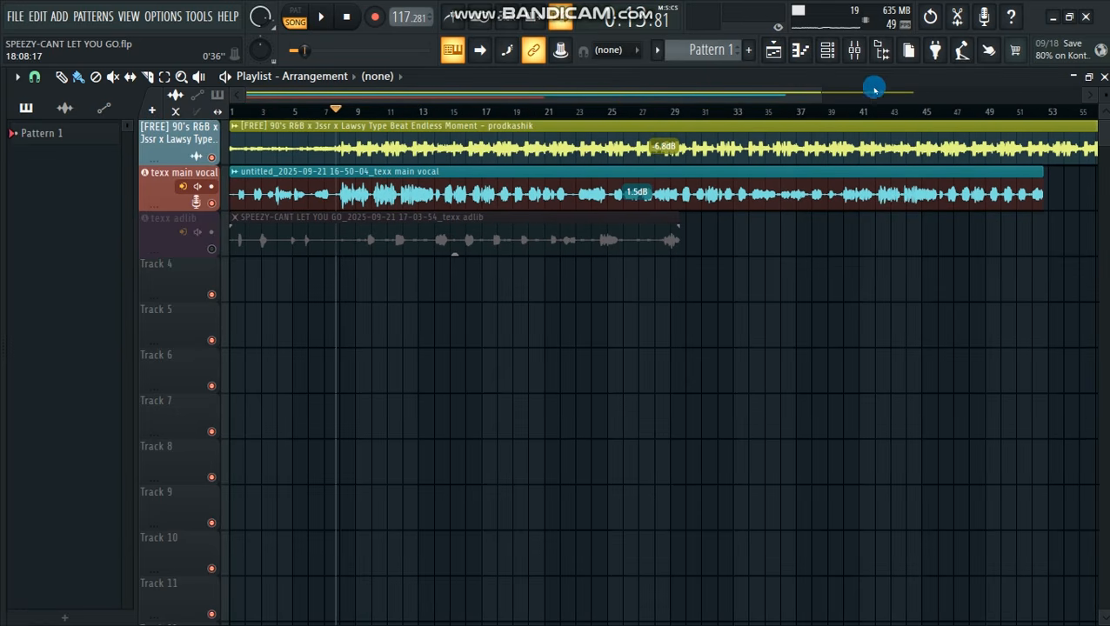
{"action": "left_click", "coordinate": [859, 50]}
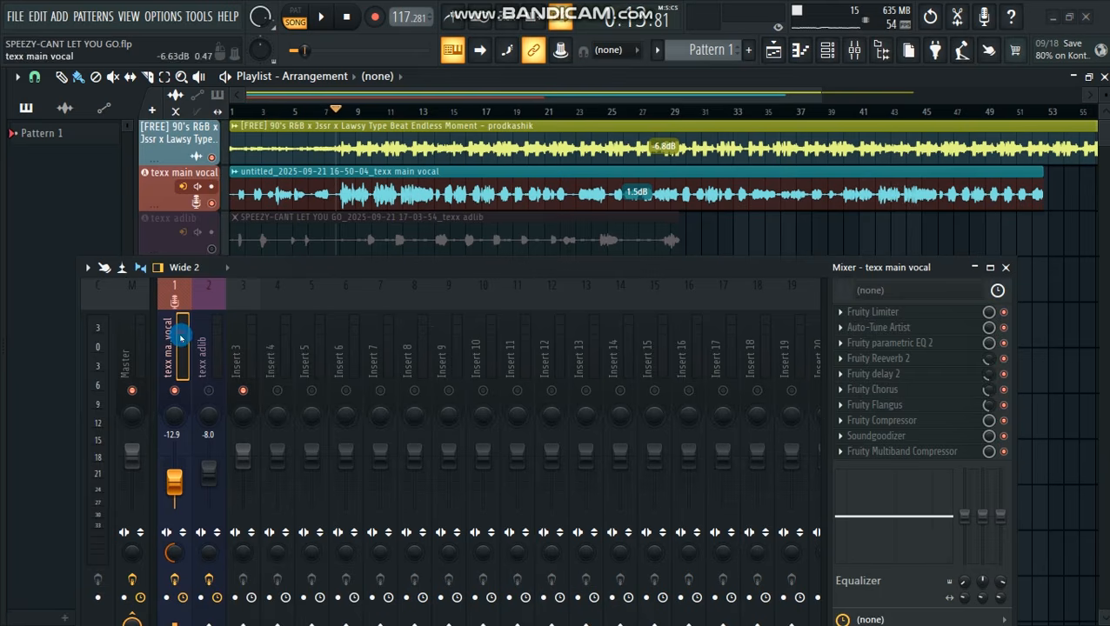
{"action": "left_click", "coordinate": [907, 327]}
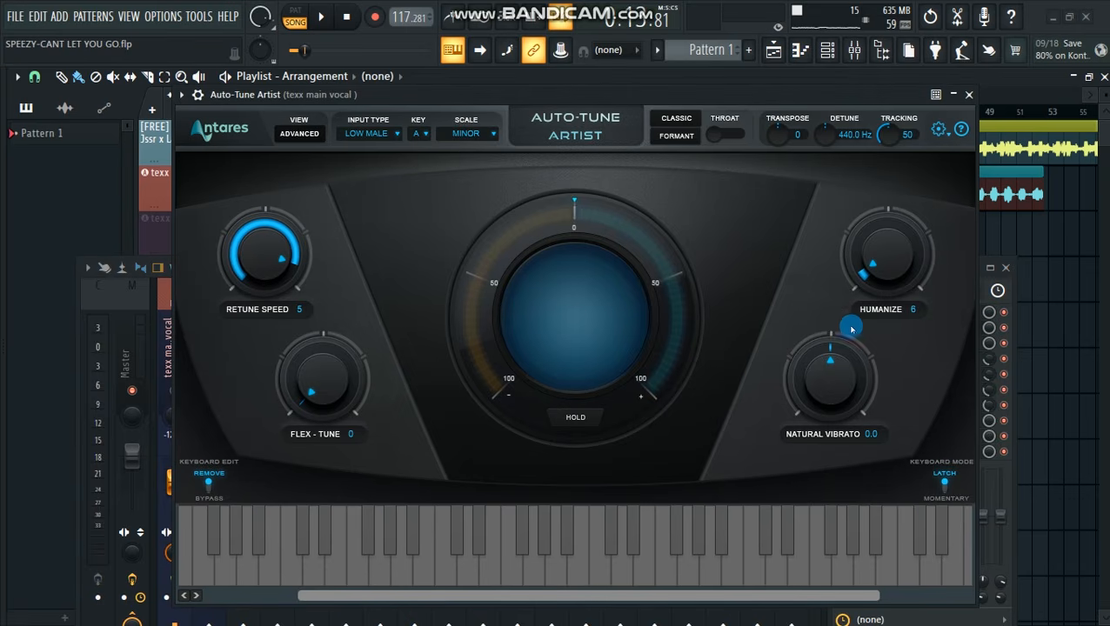
{"action": "left_click_drag", "start_coordinate": [431, 96], "coordinate": [429, 114]}
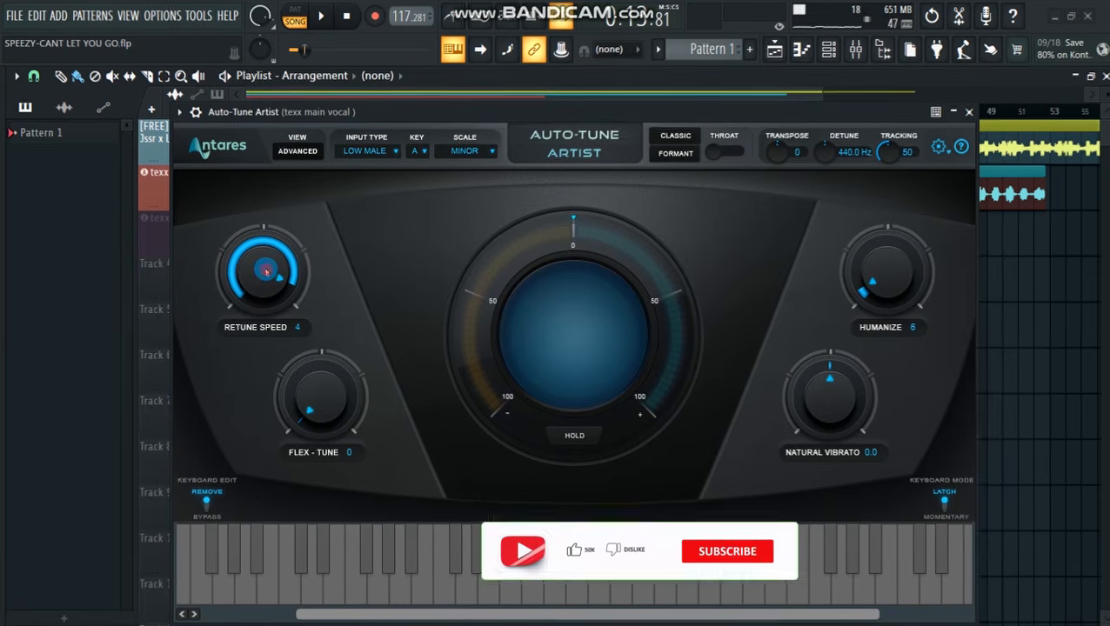
Set Auto-Tune Artist's Retune Speed and Humanize both to 0
{"action": "left_click_drag", "start_coordinate": [261, 269], "coordinate": [259, 237]}
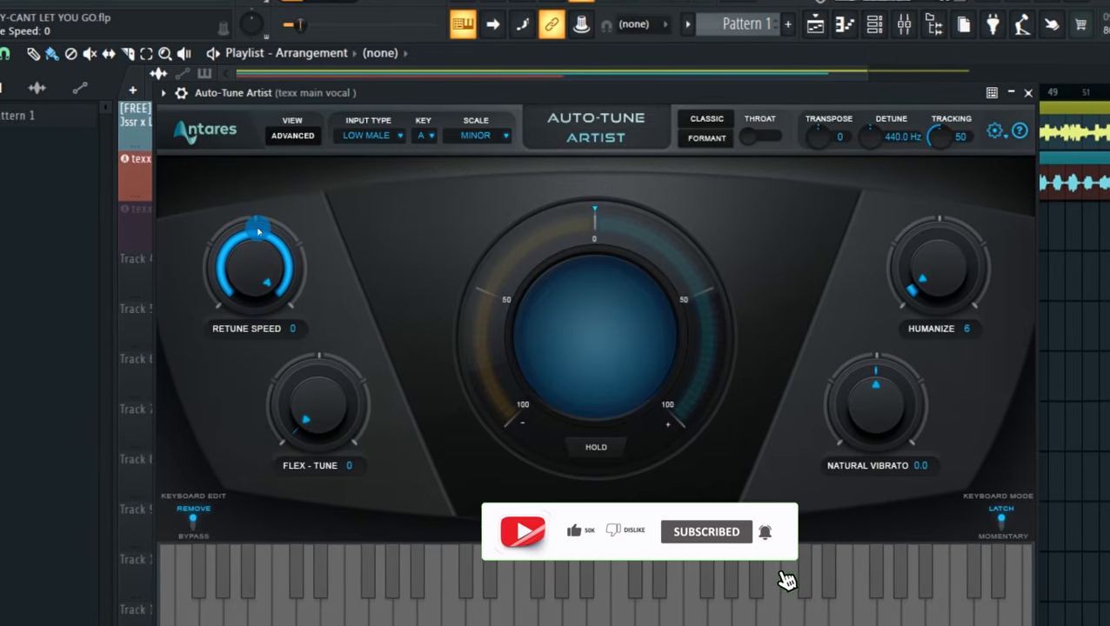
{"action": "left_click_drag", "start_coordinate": [257, 231], "coordinate": [253, 260]}
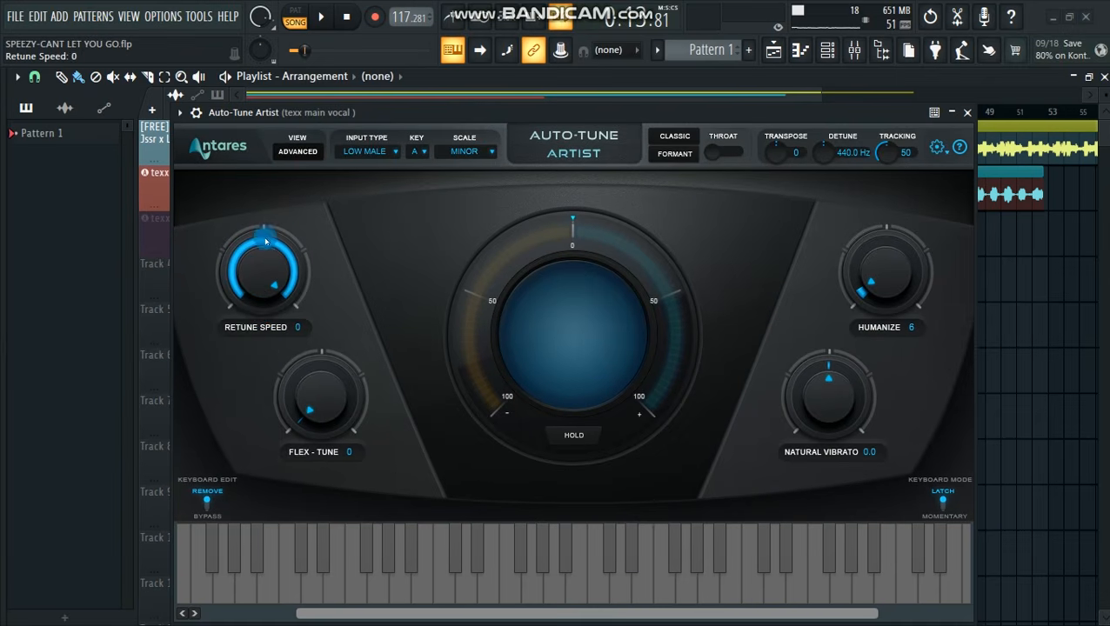
{"action": "left_click_drag", "start_coordinate": [469, 114], "coordinate": [459, 176]}
{"action": "left_click_drag", "start_coordinate": [869, 324], "coordinate": [870, 333]}
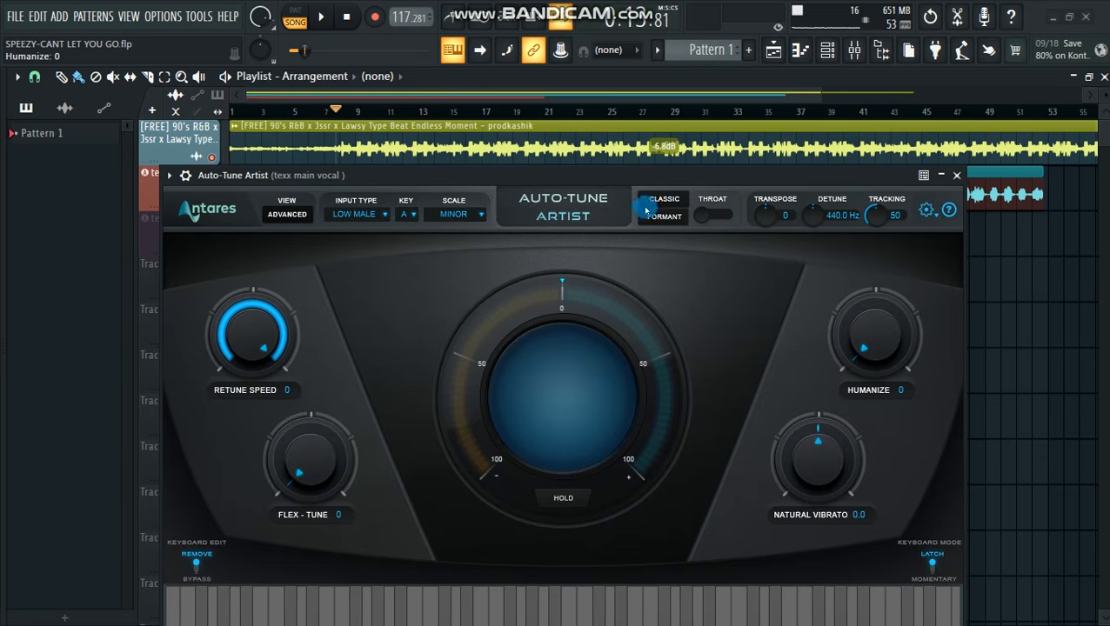
Play the song briefly to hear the hard-tuned main vocal together with the beat
{"action": "left_click_drag", "start_coordinate": [639, 171], "coordinate": [624, 251]}
{"action": "key", "text": "space"}
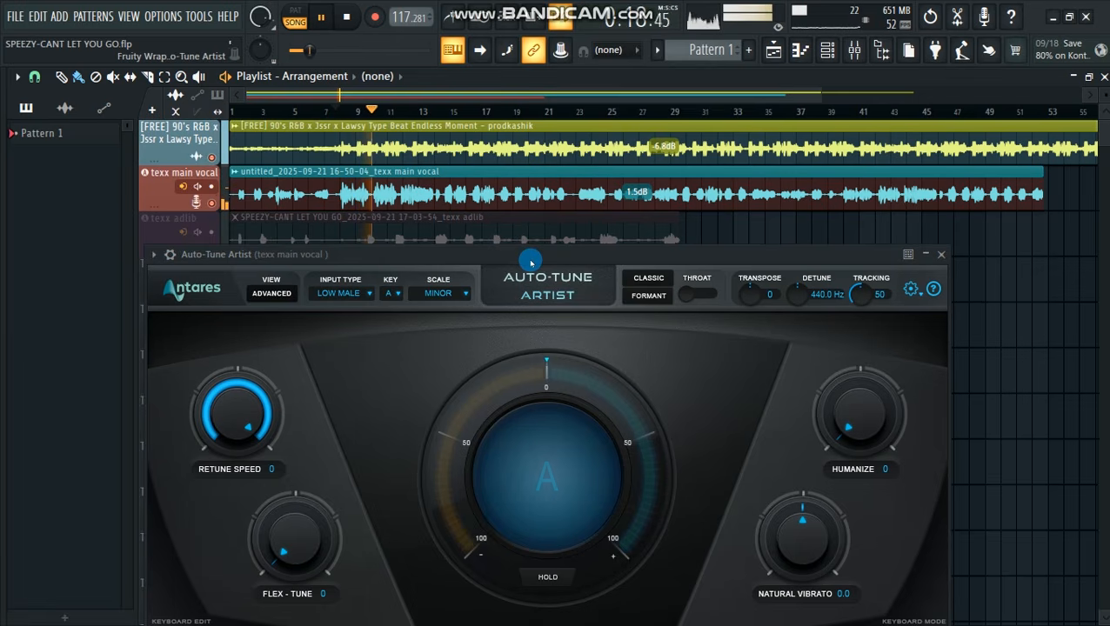
{"action": "left_click_drag", "start_coordinate": [531, 261], "coordinate": [530, 244]}
{"action": "key", "text": "space"}
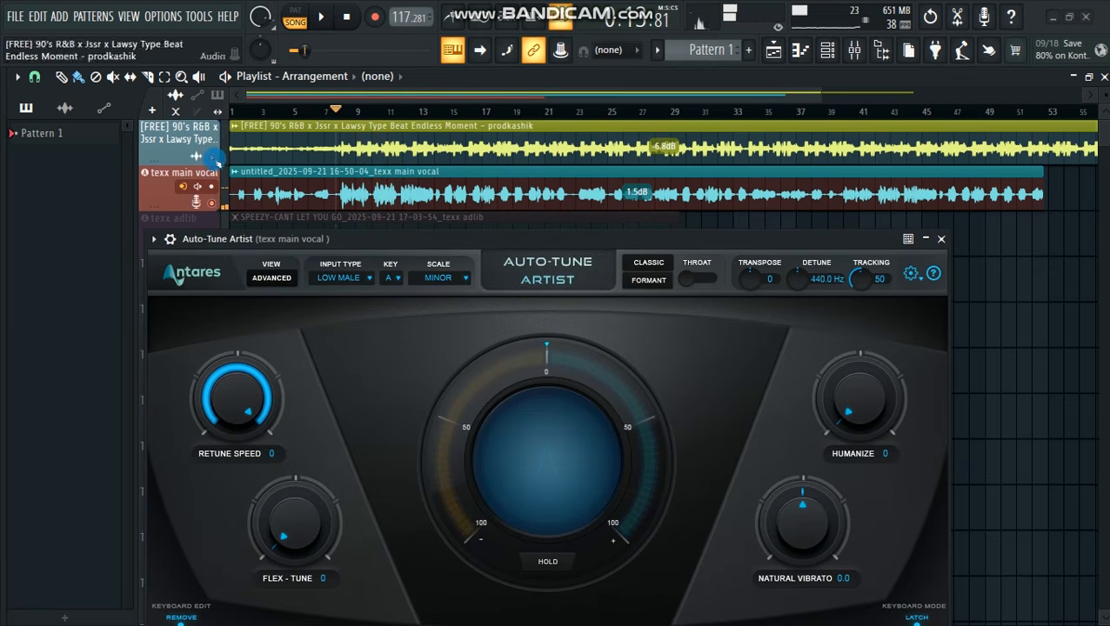
Mute the beat track and play the texx main vocal alone to hear the Auto-Tune effect
{"action": "left_click", "coordinate": [212, 158]}
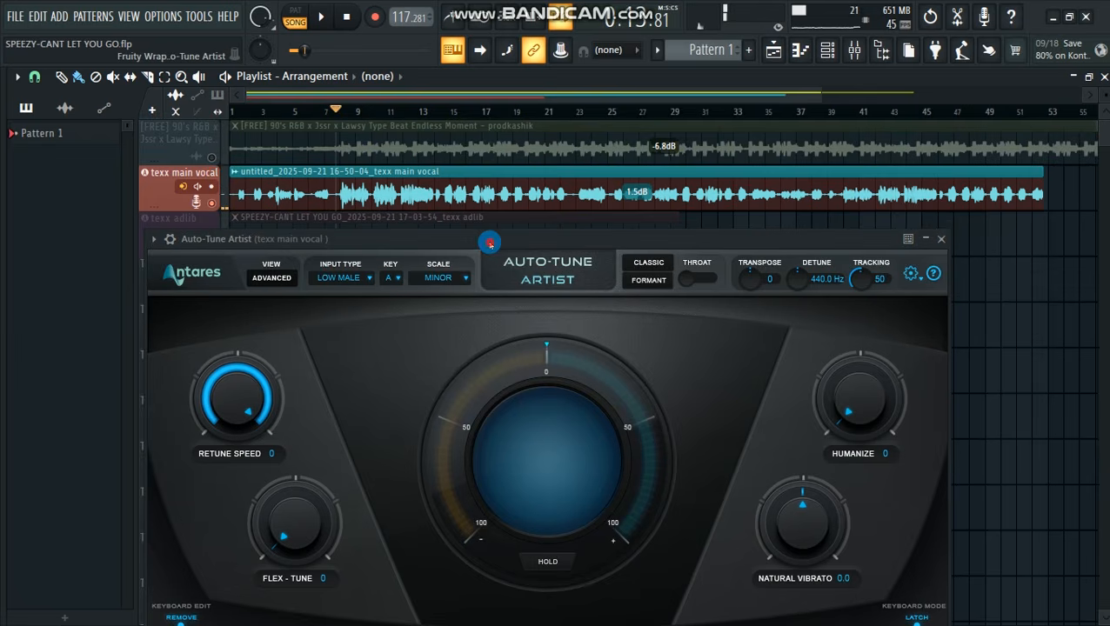
{"action": "left_click_drag", "start_coordinate": [488, 244], "coordinate": [491, 235]}
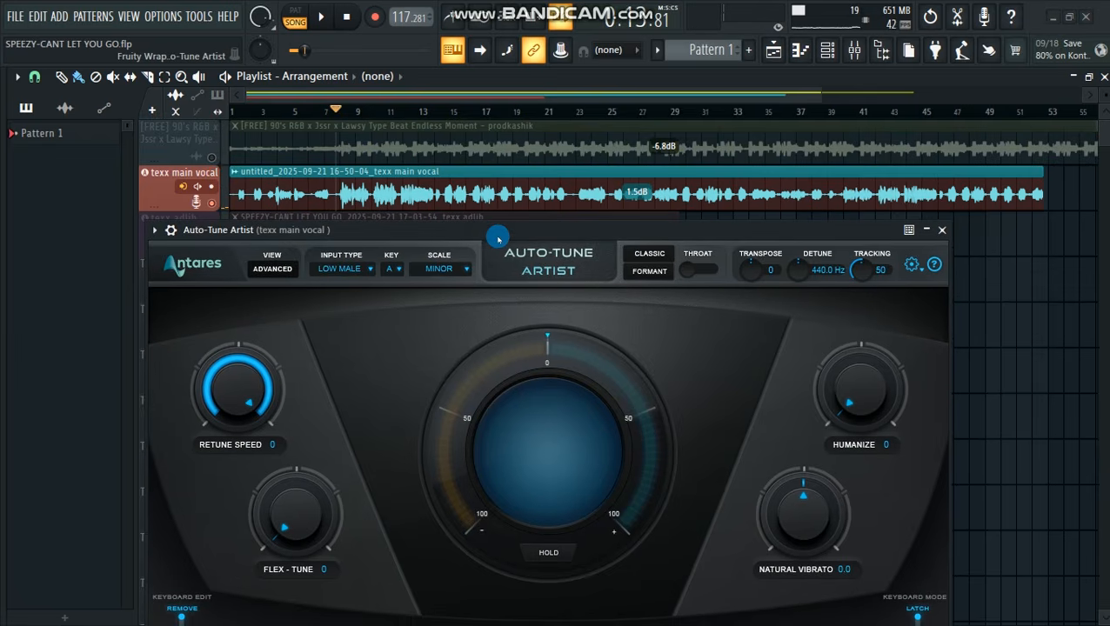
{"action": "key", "text": "space"}
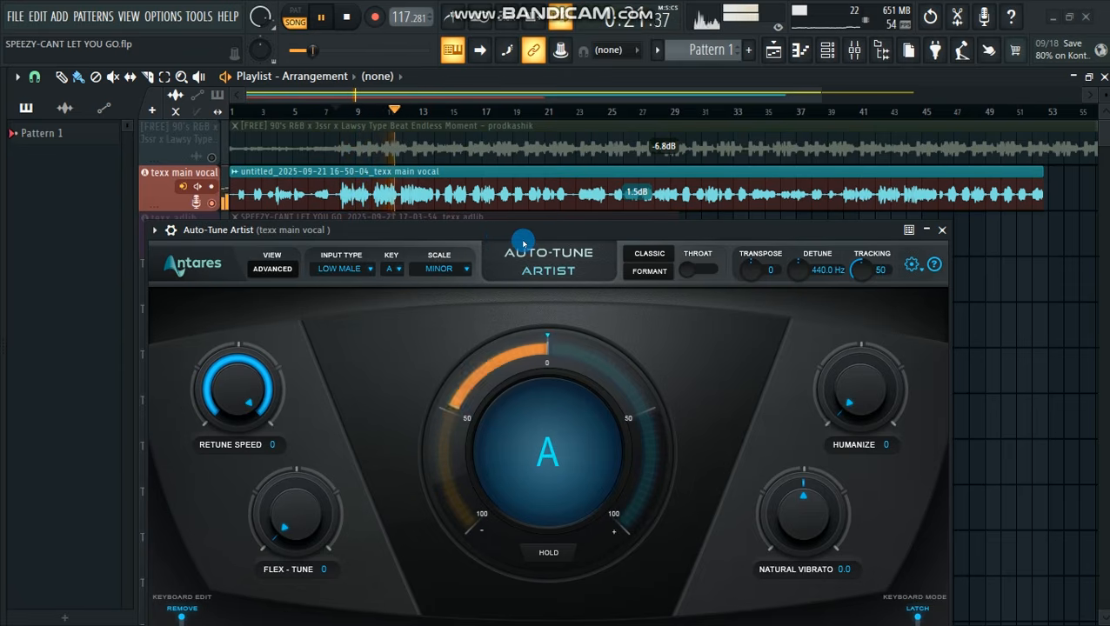
{"action": "key", "text": "space"}
{"action": "left_click_drag", "start_coordinate": [516, 229], "coordinate": [516, 213]}
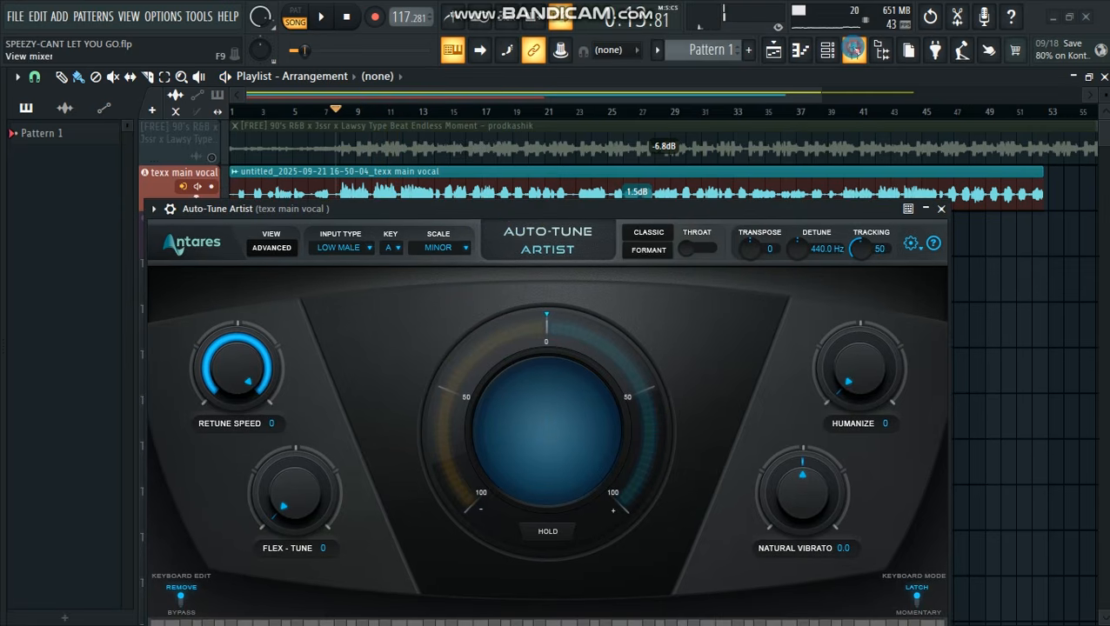
Bypass Auto-Tune Artist on the texx main vocal channel and play the vocal without it
{"action": "left_click", "coordinate": [854, 50]}
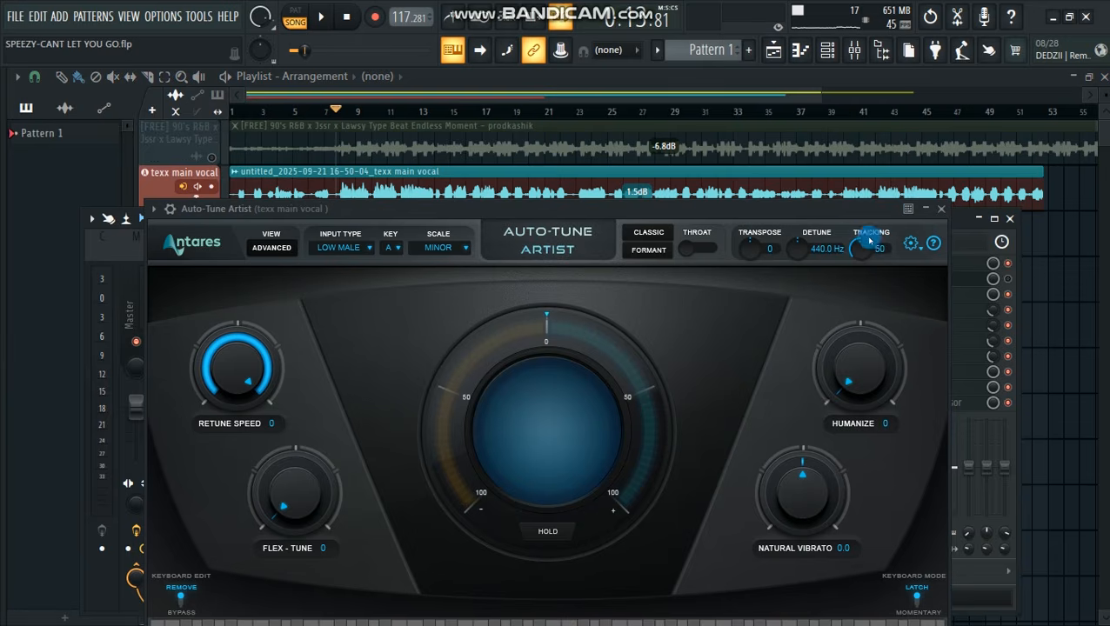
{"action": "left_click_drag", "start_coordinate": [681, 211], "coordinate": [689, 274]}
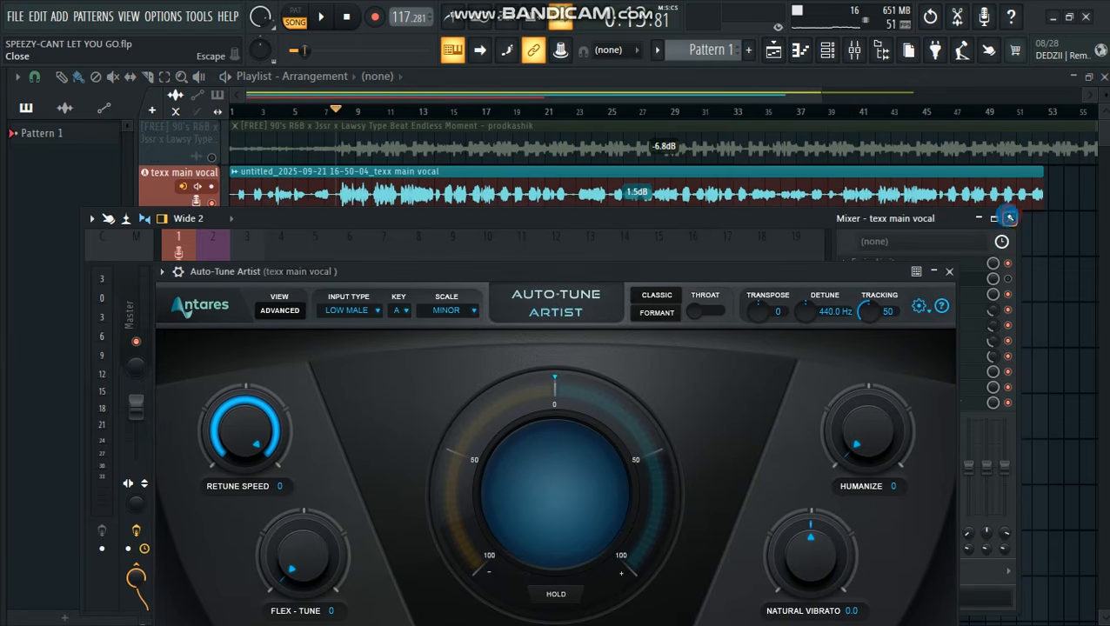
{"action": "left_click", "coordinate": [1011, 218]}
{"action": "key", "text": "space"}
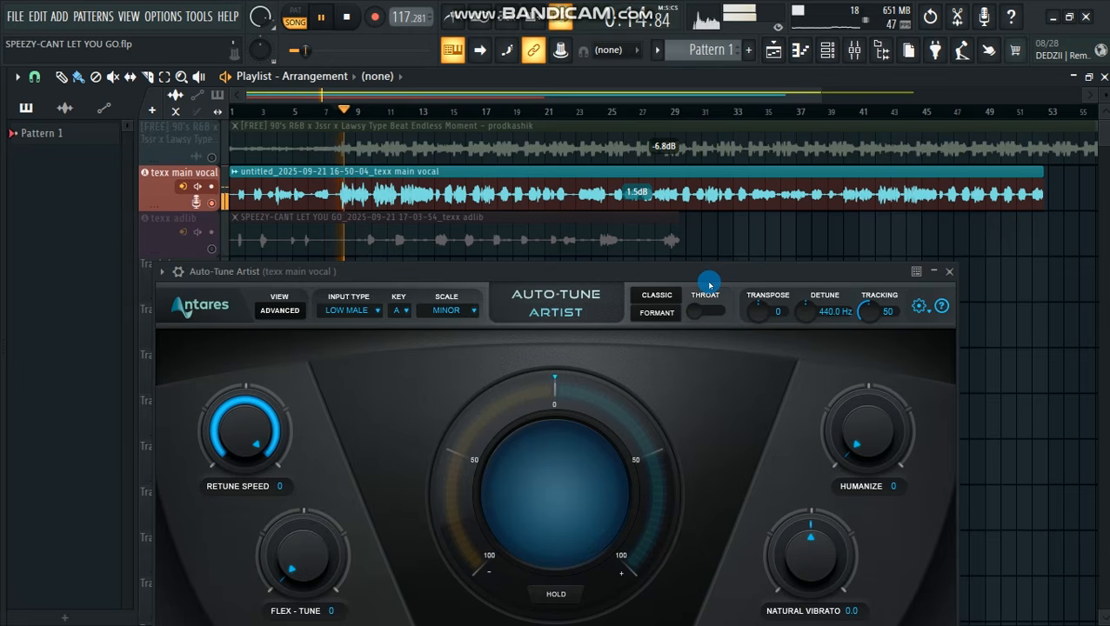
{"action": "left_click", "coordinate": [647, 305]}
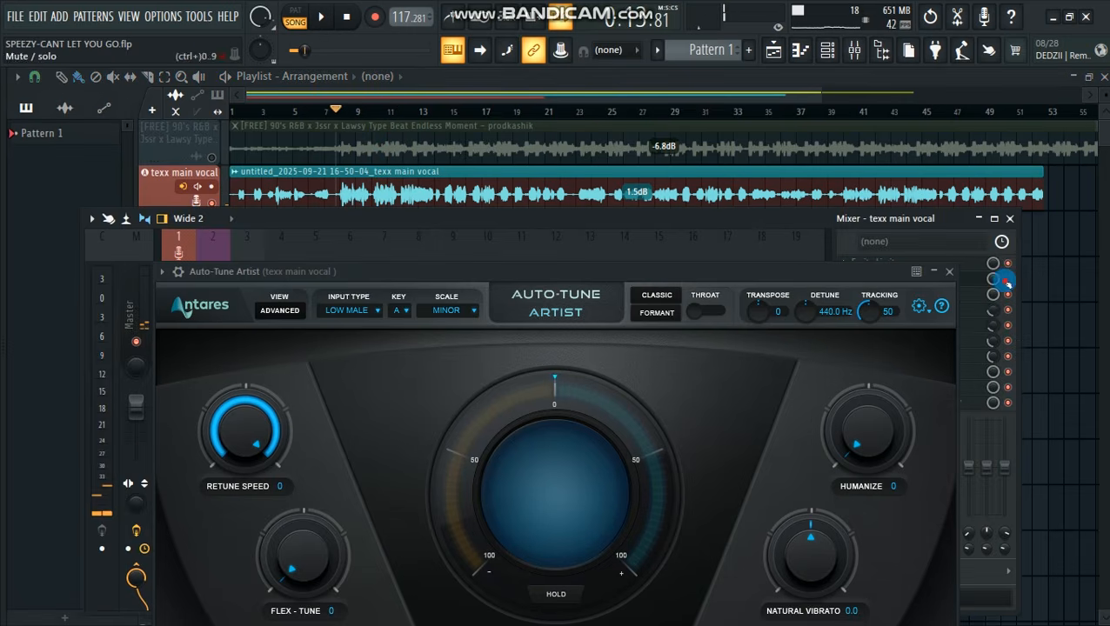
Play the texx main vocal again with Auto-Tune Artist enabled and the mixer closed
{"action": "left_click", "coordinate": [1007, 221]}
{"action": "left_click", "coordinate": [651, 277]}
{"action": "key", "text": "space"}
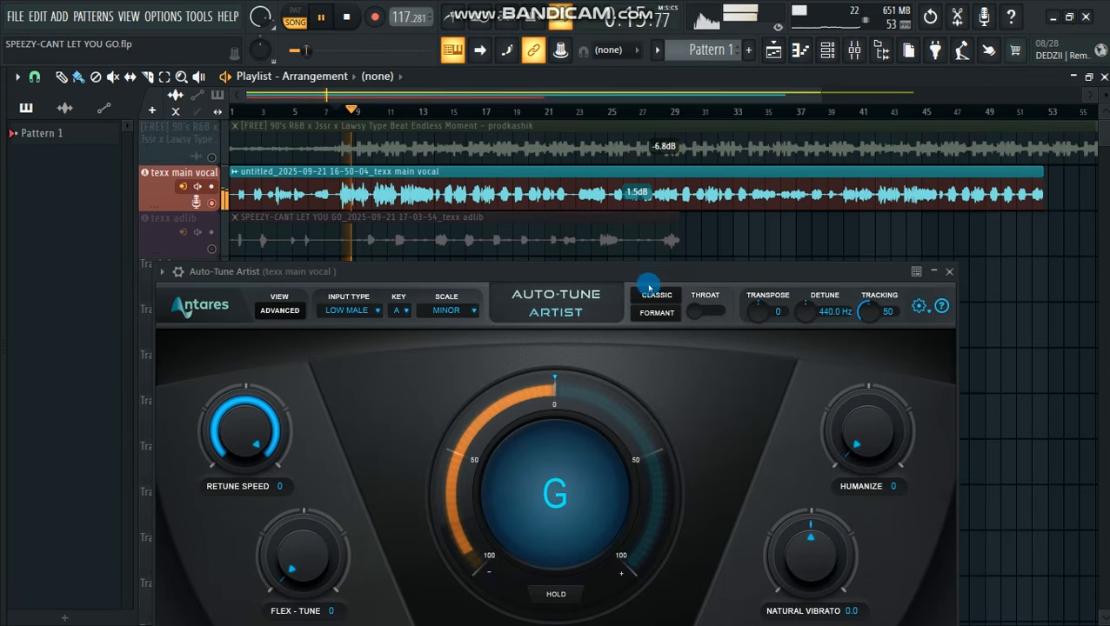
Stop playback and set Auto-Tune Artist's Retune Speed to 4
{"action": "left_click_drag", "start_coordinate": [650, 276], "coordinate": [657, 161]}
{"action": "key", "text": "space"}
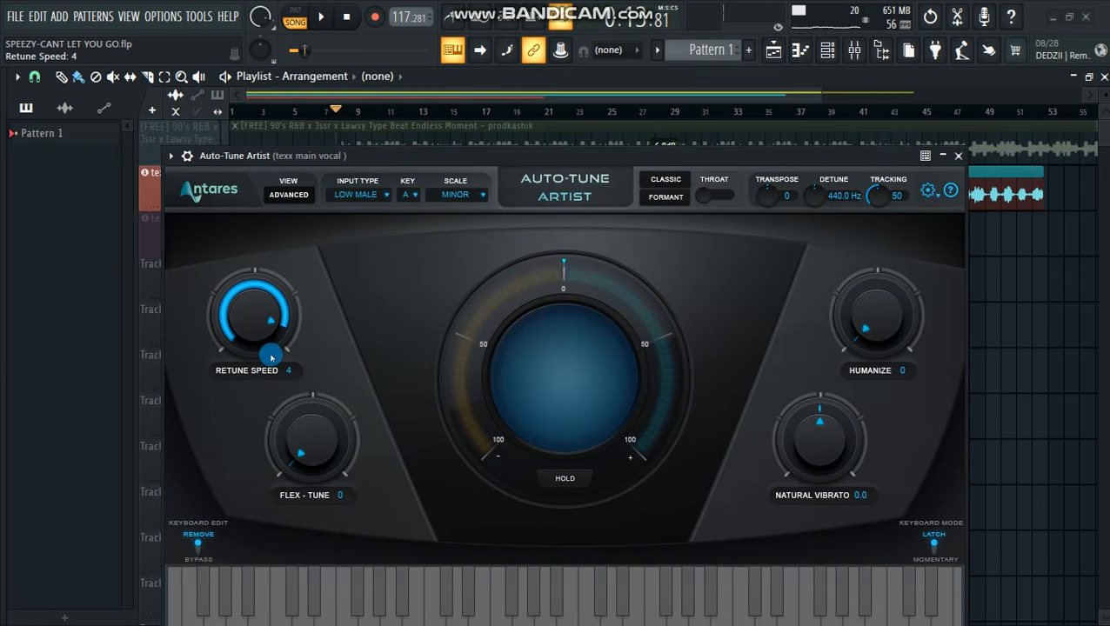
{"action": "mouse_move", "coordinate": [440, 158]}
{"action": "left_mouse_down"}
{"action": "mouse_move", "coordinate": [431, 199]}
{"action": "mouse_move", "coordinate": [435, 129]}
{"action": "mouse_move", "coordinate": [428, 141]}
{"action": "left_mouse_up"}
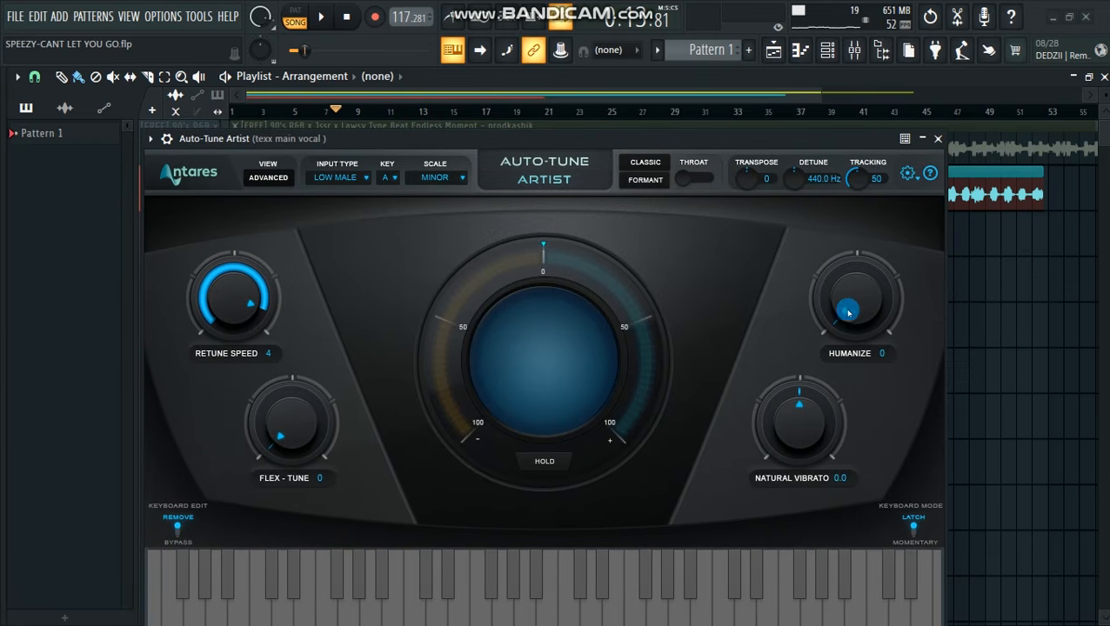
Set Auto-Tune Artist's Humanize to 100 and Retune Speed to 9, and play the texx main vocal
{"action": "left_click_drag", "start_coordinate": [857, 312], "coordinate": [845, 287]}
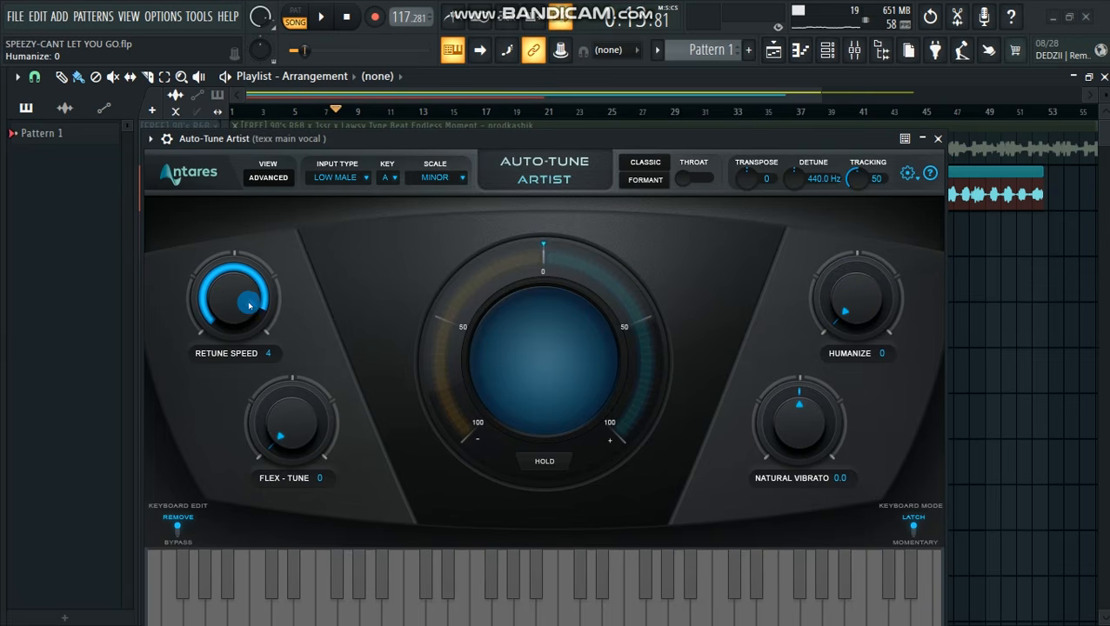
{"action": "left_click_drag", "start_coordinate": [625, 144], "coordinate": [632, 115]}
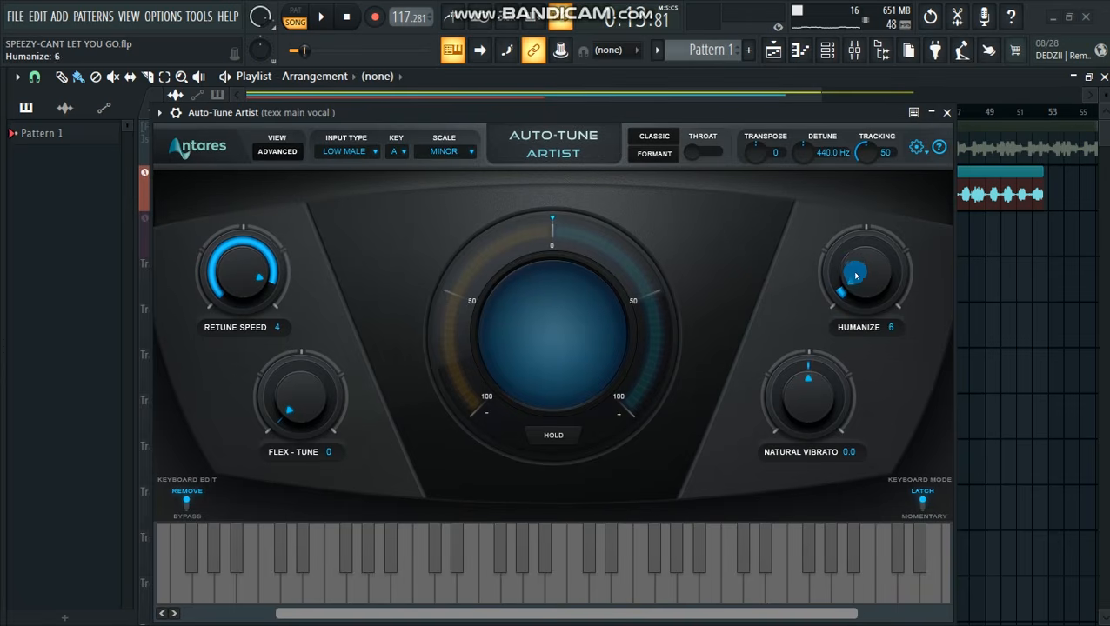
{"action": "left_click_drag", "start_coordinate": [870, 290], "coordinate": [822, 119]}
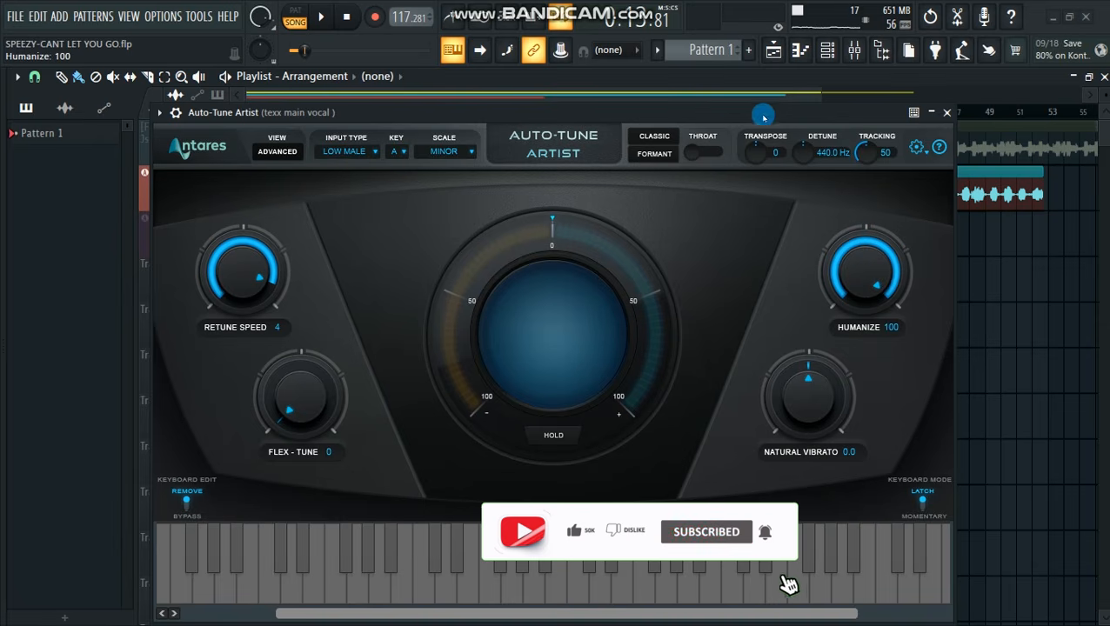
{"action": "left_click_drag", "start_coordinate": [738, 116], "coordinate": [772, 235]}
{"action": "key", "text": "space"}
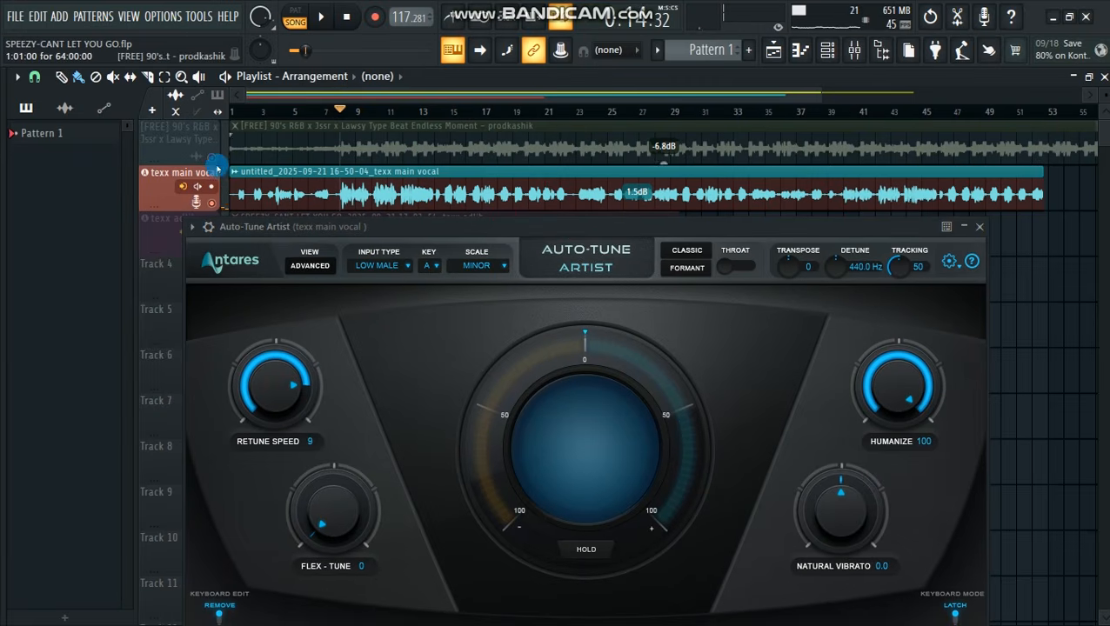
Unmute the beat track, play it together with the texx main vocal, and stop playback
{"action": "left_click_drag", "start_coordinate": [515, 230], "coordinate": [500, 233]}
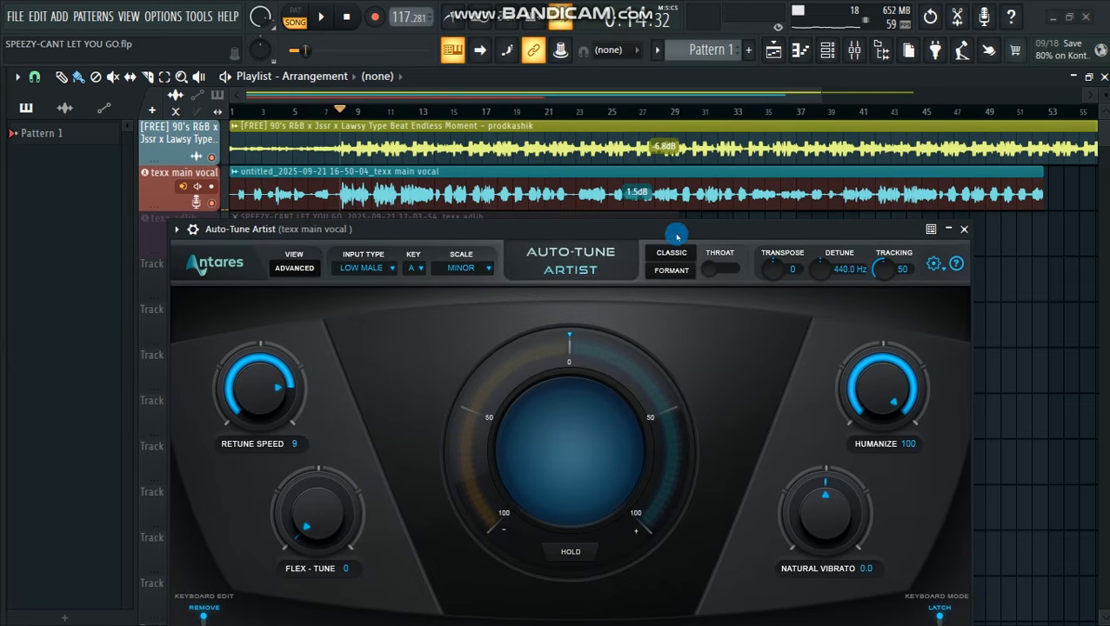
{"action": "left_click_drag", "start_coordinate": [675, 241], "coordinate": [603, 225]}
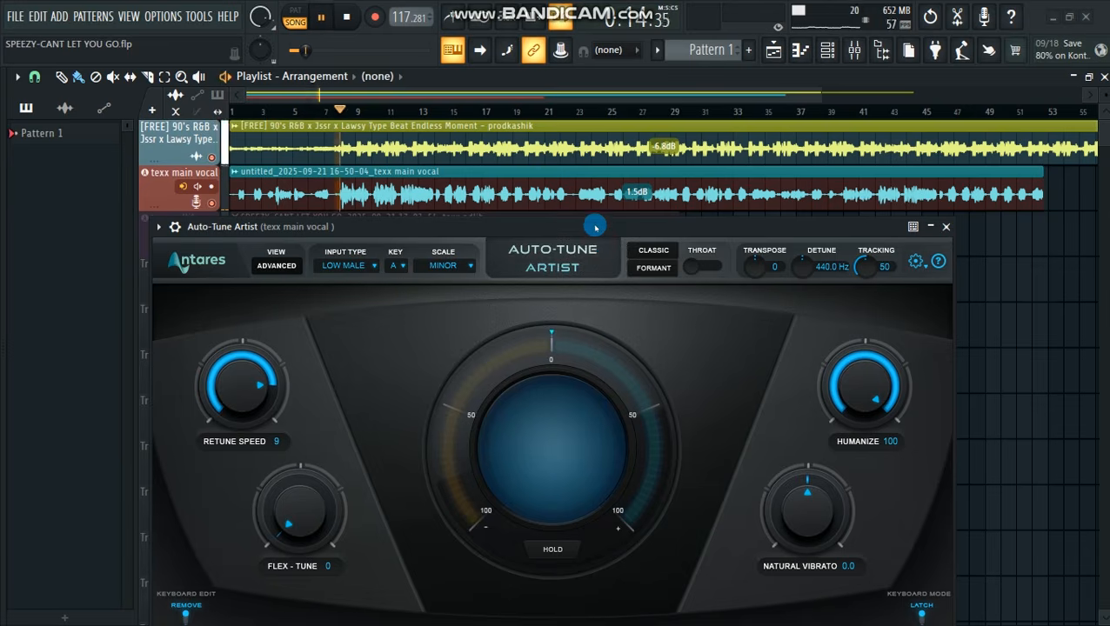
{"action": "left_click_drag", "start_coordinate": [611, 228], "coordinate": [673, 194]}
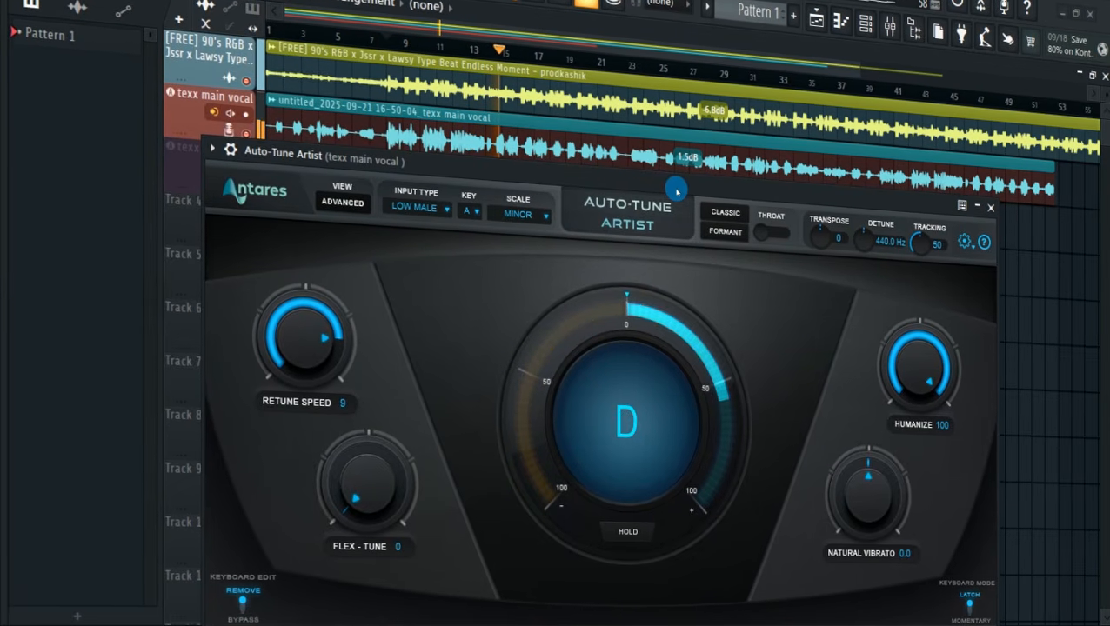
{"action": "key", "text": "space"}
Set Flex-Tune to 100 and play the vocal with the beat to hear the looser correction
{"action": "left_click_drag", "start_coordinate": [680, 185], "coordinate": [635, 120]}
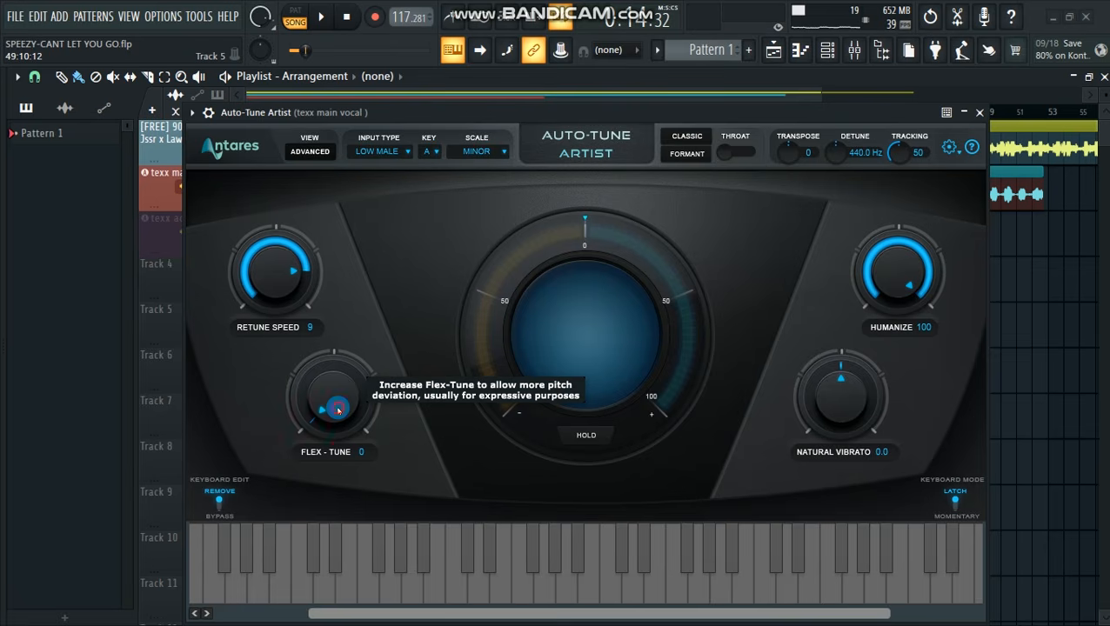
{"action": "left_click_drag", "start_coordinate": [337, 410], "coordinate": [335, 404]}
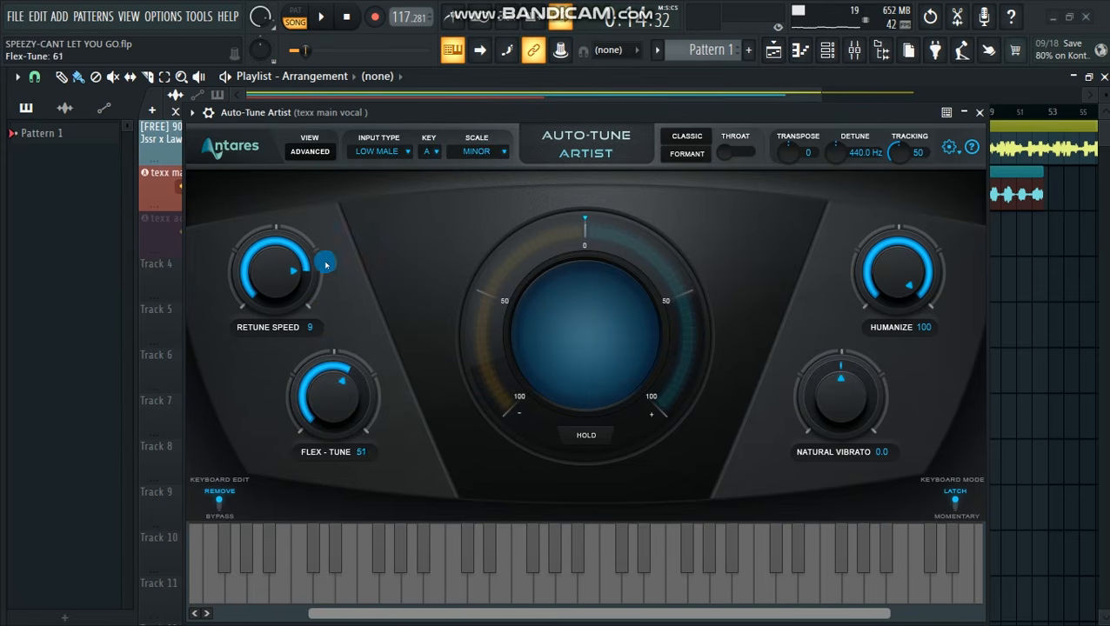
{"action": "left_click_drag", "start_coordinate": [420, 114], "coordinate": [409, 192]}
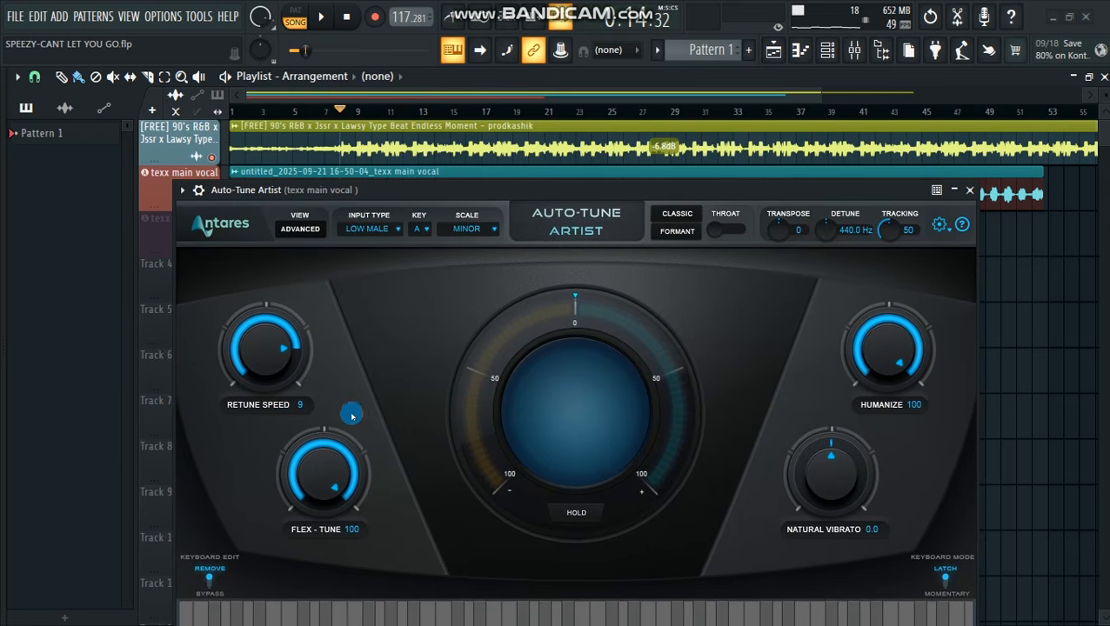
{"action": "left_click_drag", "start_coordinate": [442, 197], "coordinate": [435, 216]}
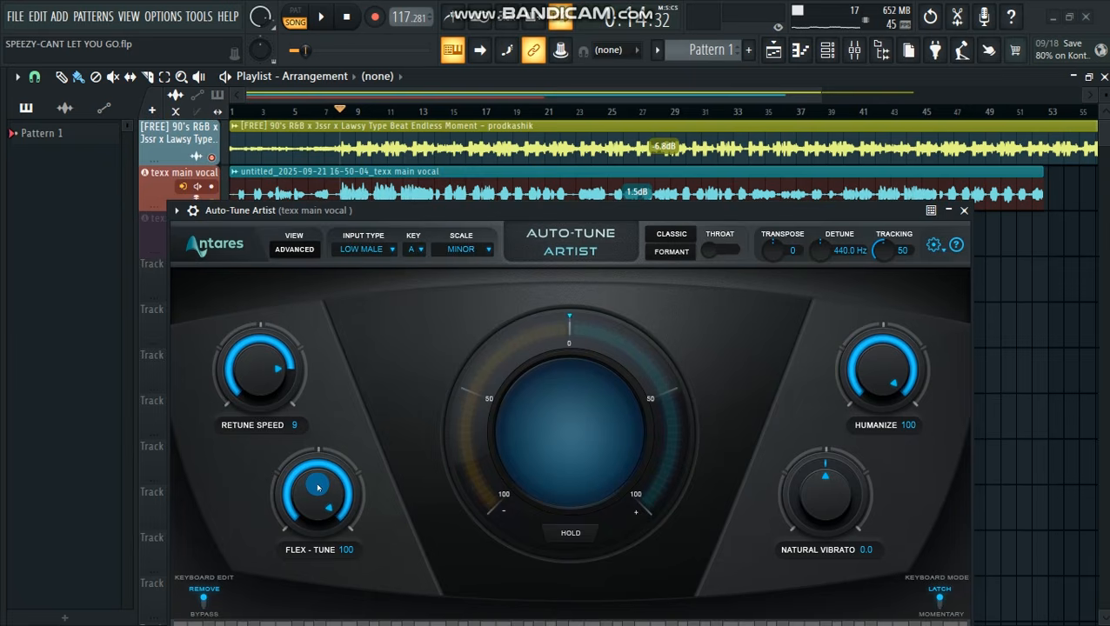
{"action": "key", "text": "space"}
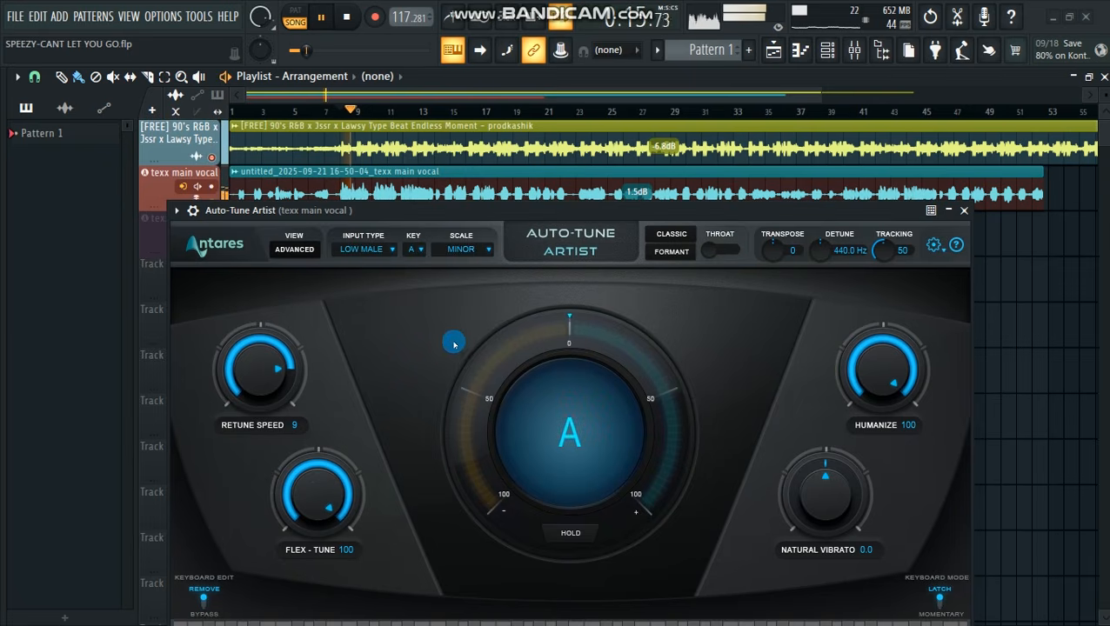
{"action": "left_click_drag", "start_coordinate": [454, 219], "coordinate": [454, 233]}
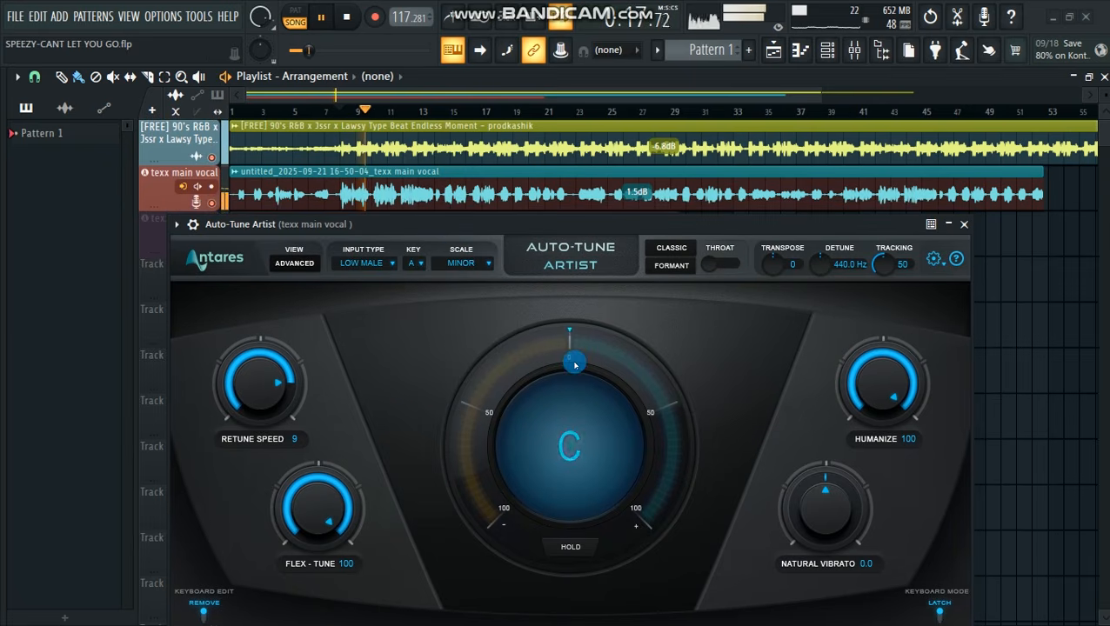
{"action": "key", "text": "space"}
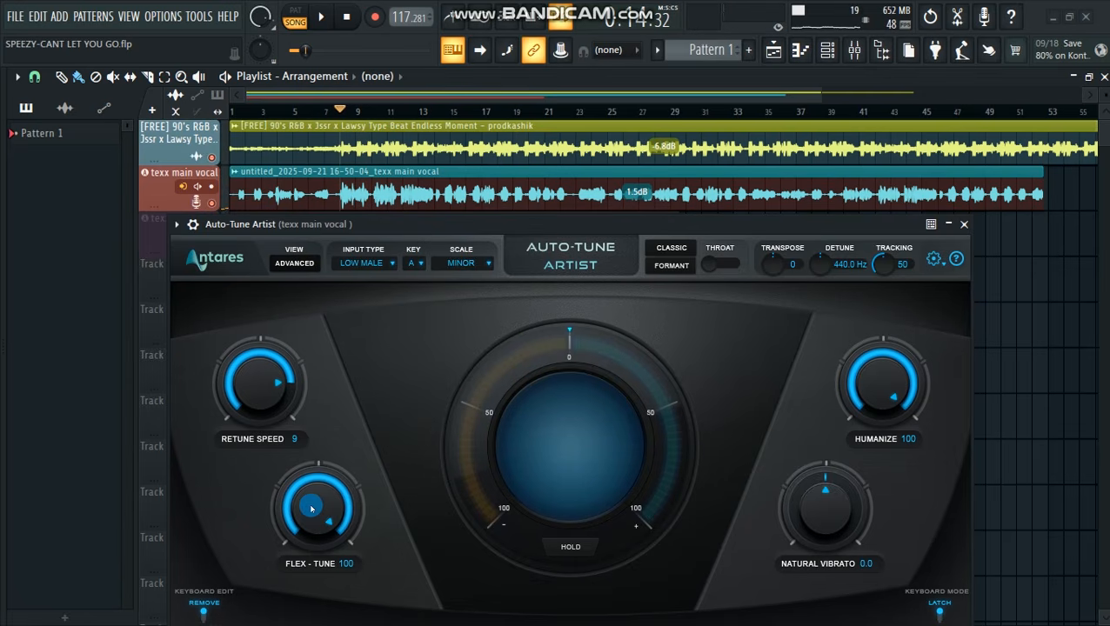
Set Flex-Tune to 24 and Retune Speed to 6 while listening to the song, and stop playback
{"action": "left_click_drag", "start_coordinate": [414, 228], "coordinate": [426, 131]}
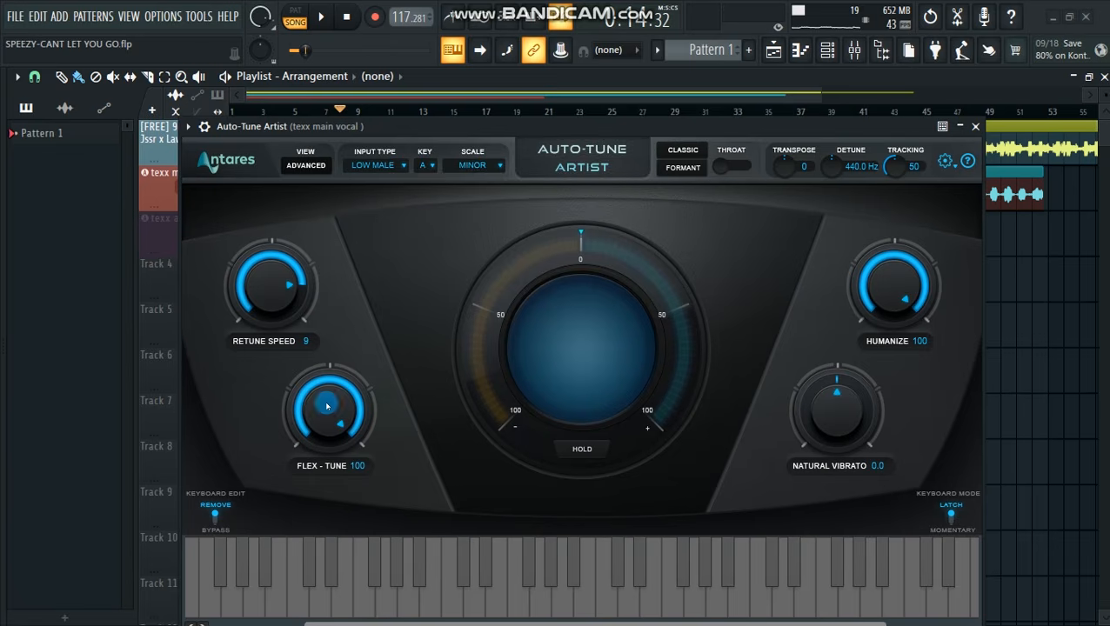
{"action": "left_click_drag", "start_coordinate": [328, 408], "coordinate": [330, 417]}
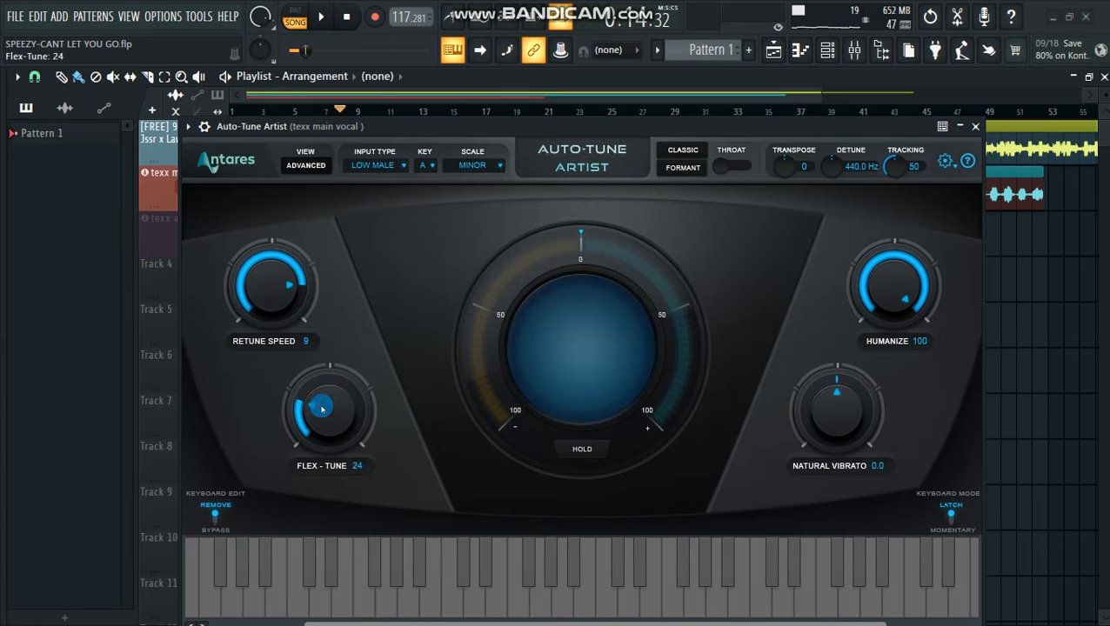
{"action": "key", "text": "space"}
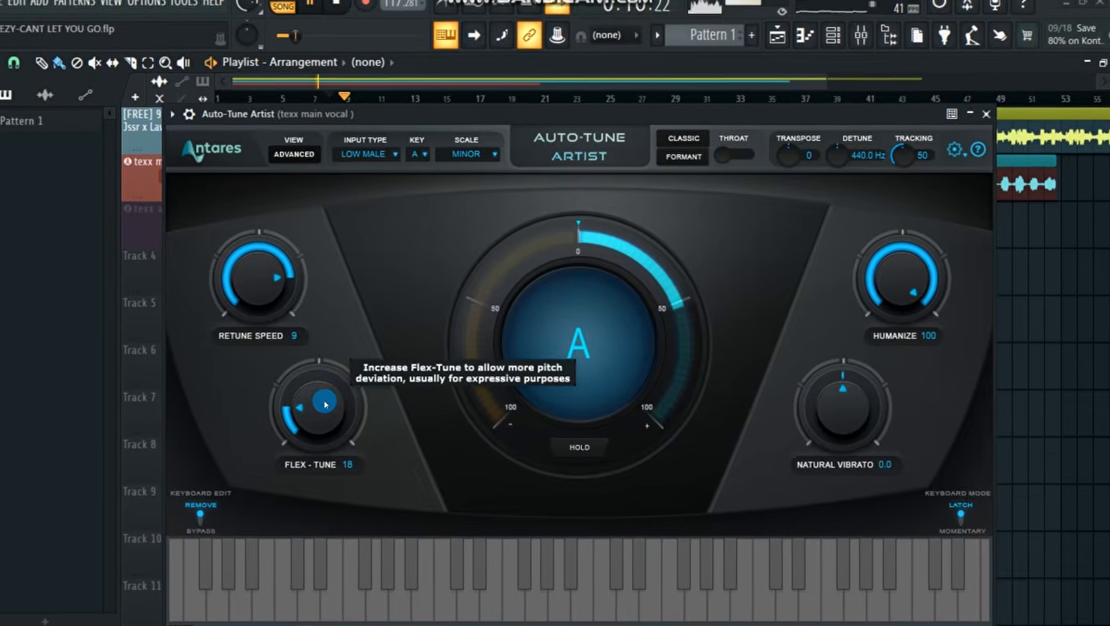
{"action": "left_click_drag", "start_coordinate": [325, 404], "coordinate": [311, 386]}
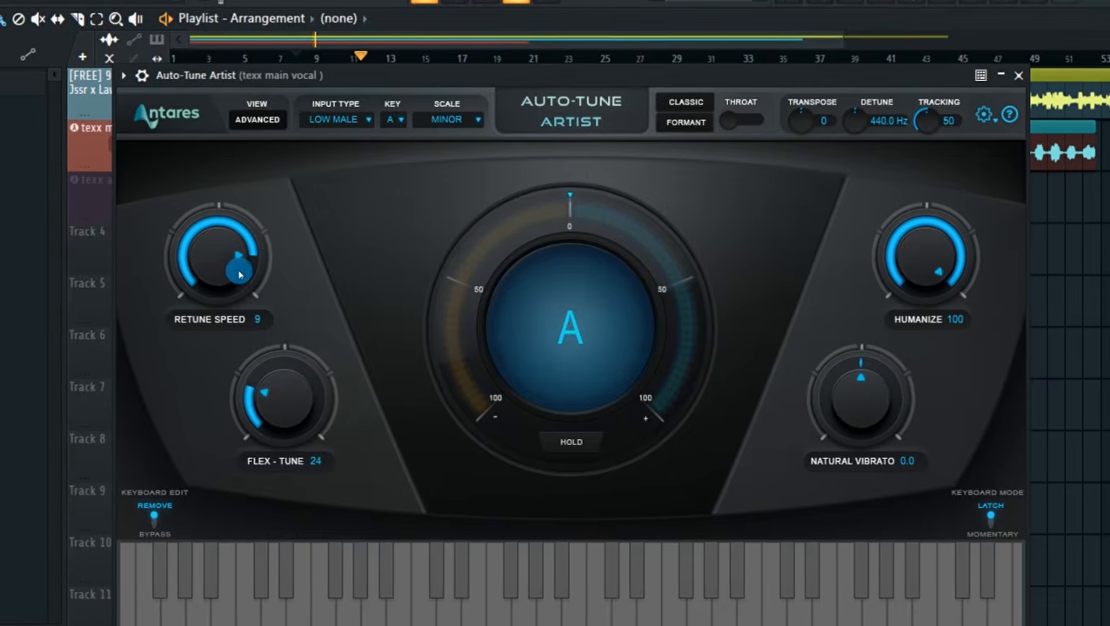
{"action": "left_click_drag", "start_coordinate": [231, 260], "coordinate": [232, 272]}
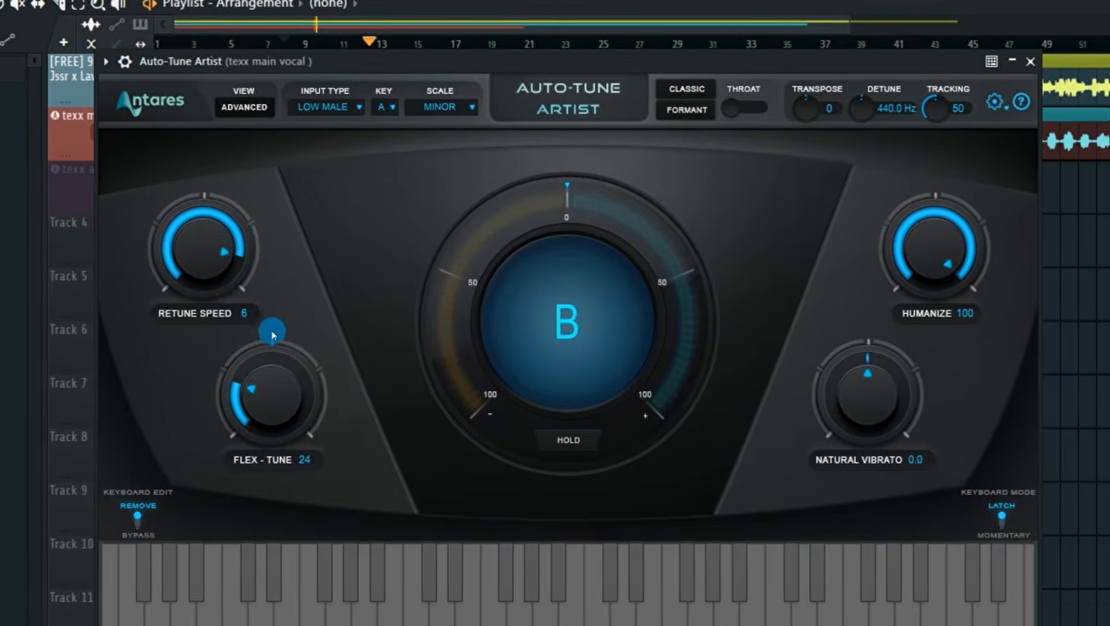
{"action": "left_click_drag", "start_coordinate": [490, 56], "coordinate": [483, 116]}
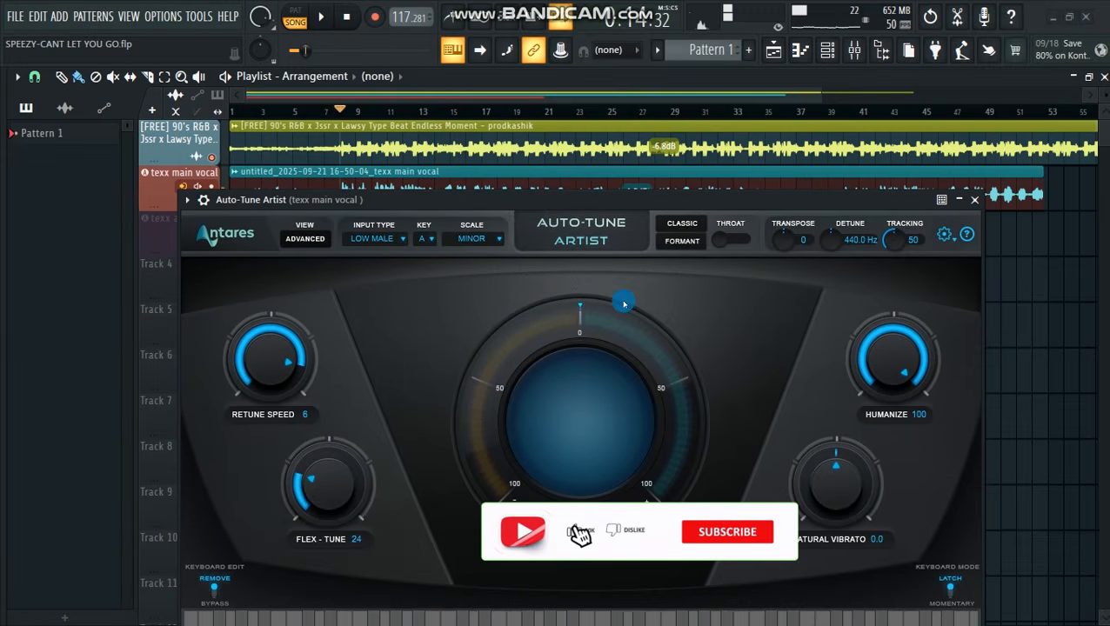
Set Natural Vibrato to 12.0 and play the song to hear the accentuated vibrato
{"action": "left_click_drag", "start_coordinate": [628, 199], "coordinate": [625, 136]}
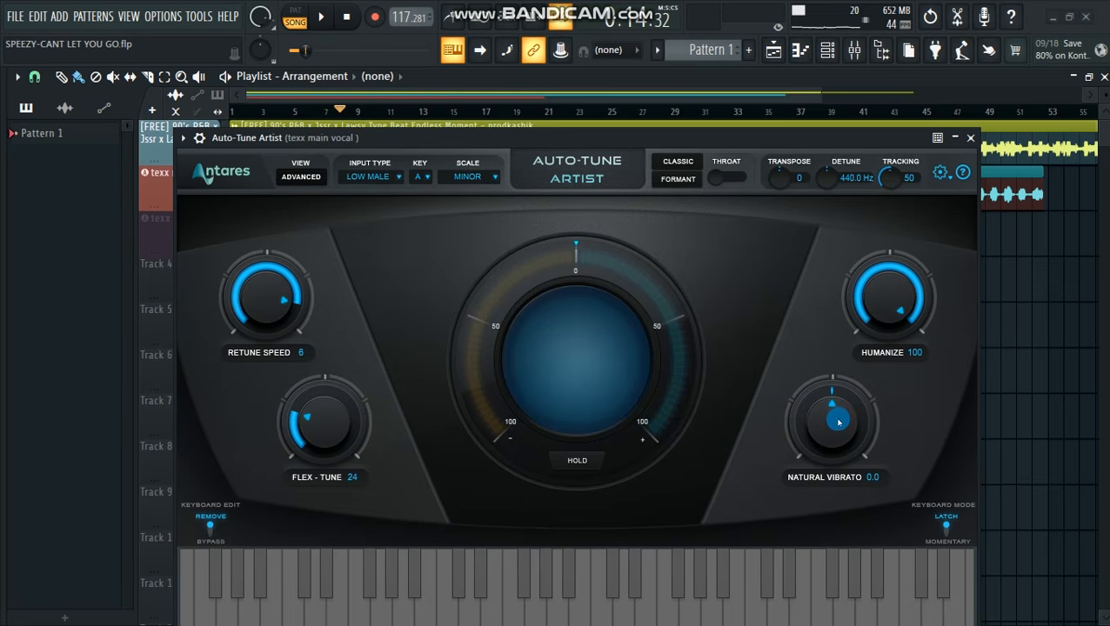
{"action": "left_click_drag", "start_coordinate": [824, 331], "coordinate": [759, 232]}
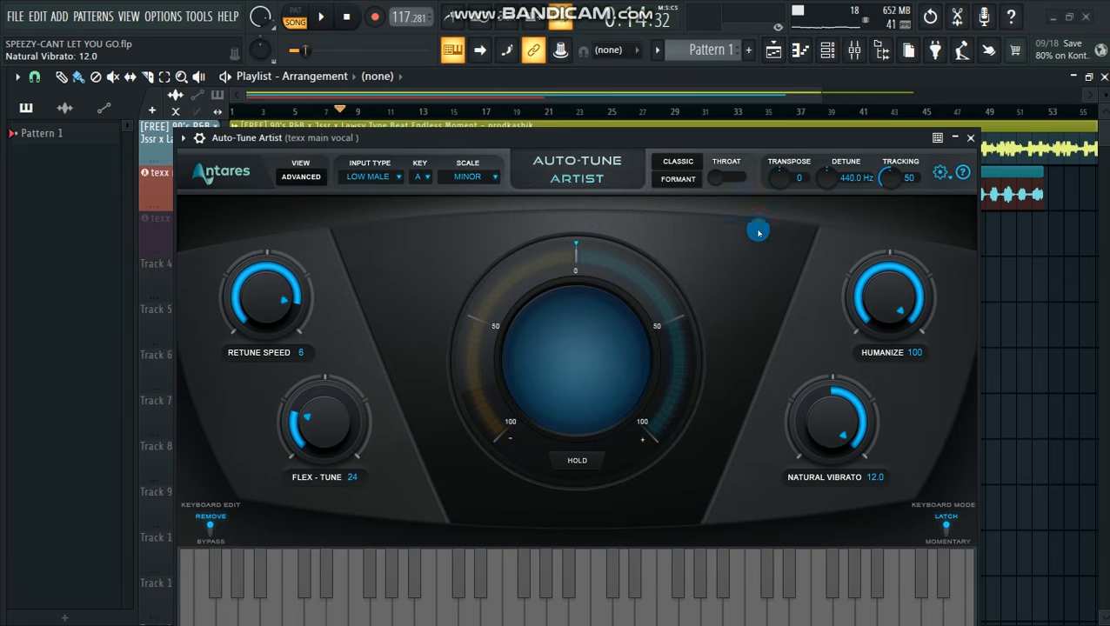
{"action": "left_click_drag", "start_coordinate": [693, 143], "coordinate": [689, 198]}
{"action": "key", "text": "space"}
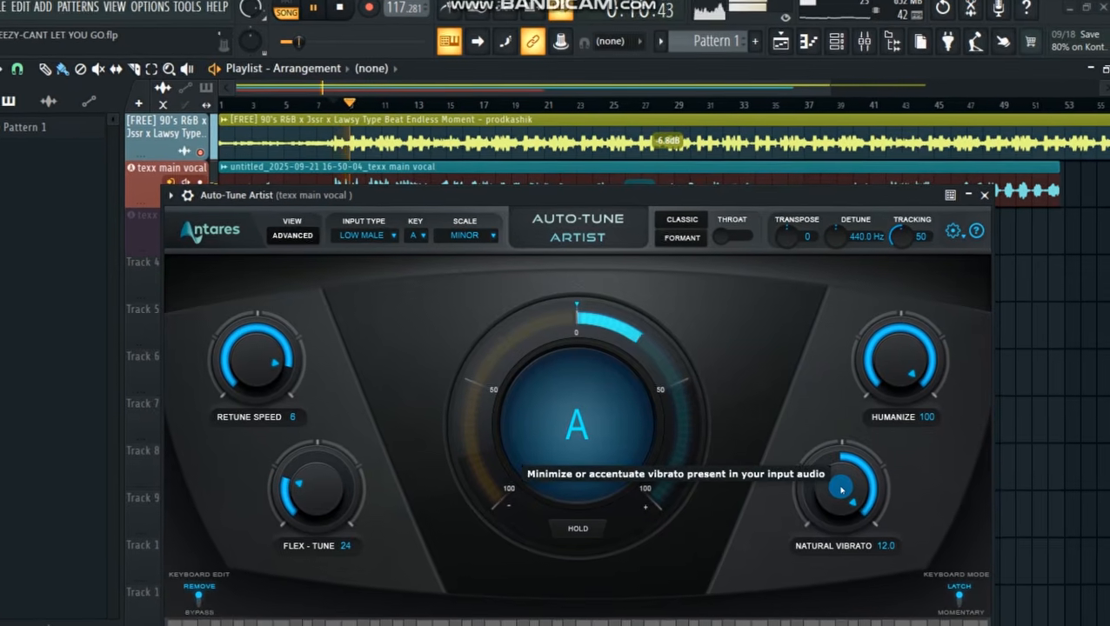
Lower Natural Vibrato to -2.8 during playback, stop the song, and return the vibrato to 0.0
{"action": "left_click_drag", "start_coordinate": [842, 490], "coordinate": [850, 592]}
{"action": "left_click_drag", "start_coordinate": [849, 495], "coordinate": [850, 510]}
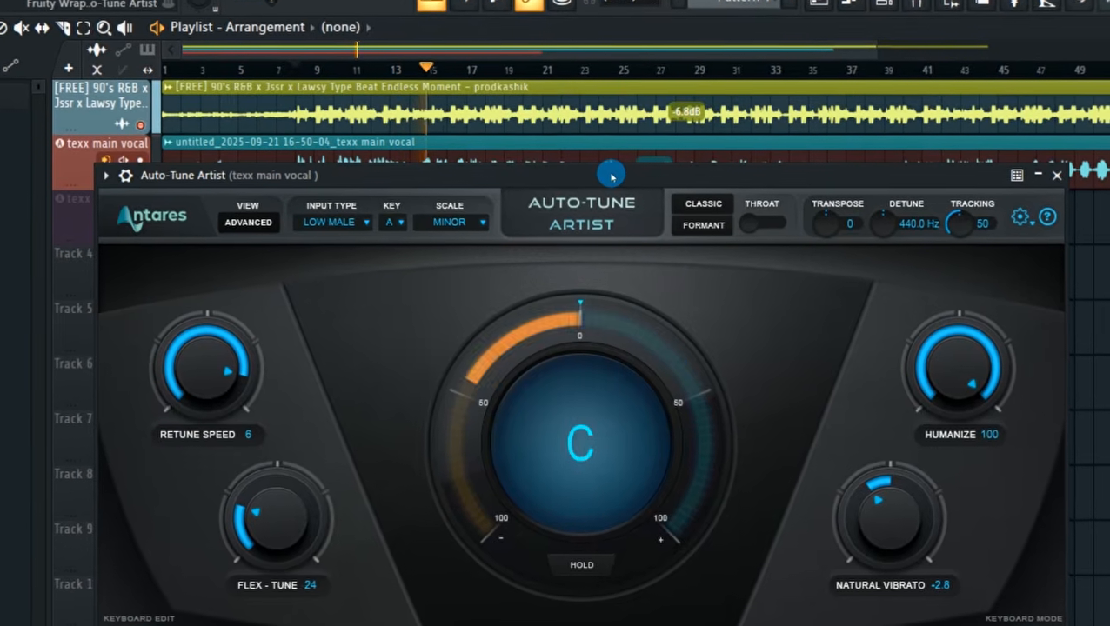
{"action": "key", "text": "space"}
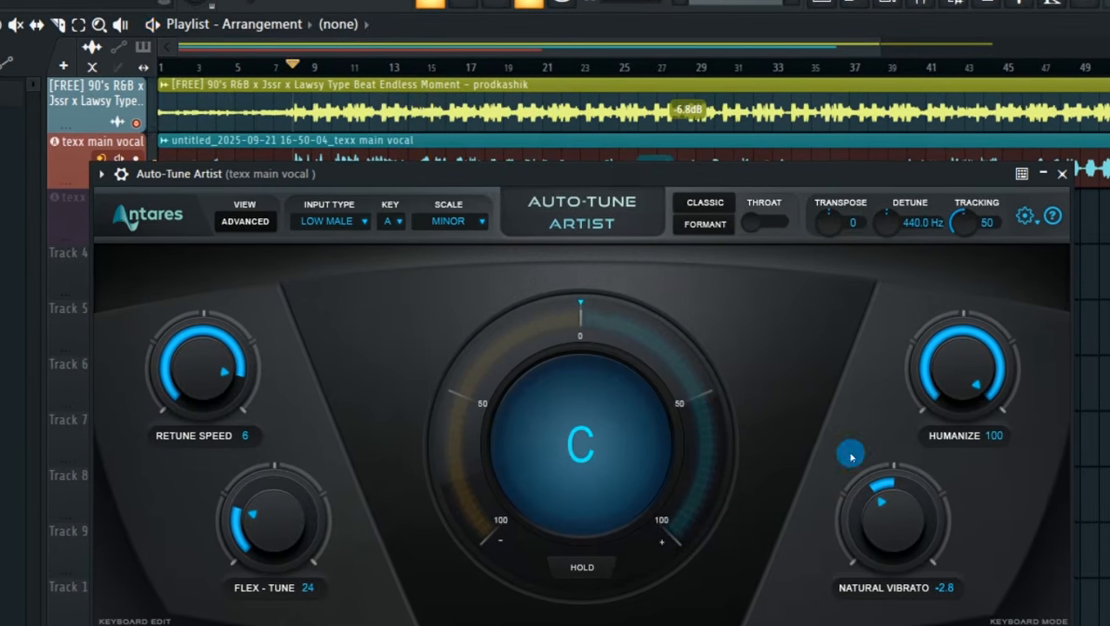
{"action": "left_click", "coordinate": [894, 514]}
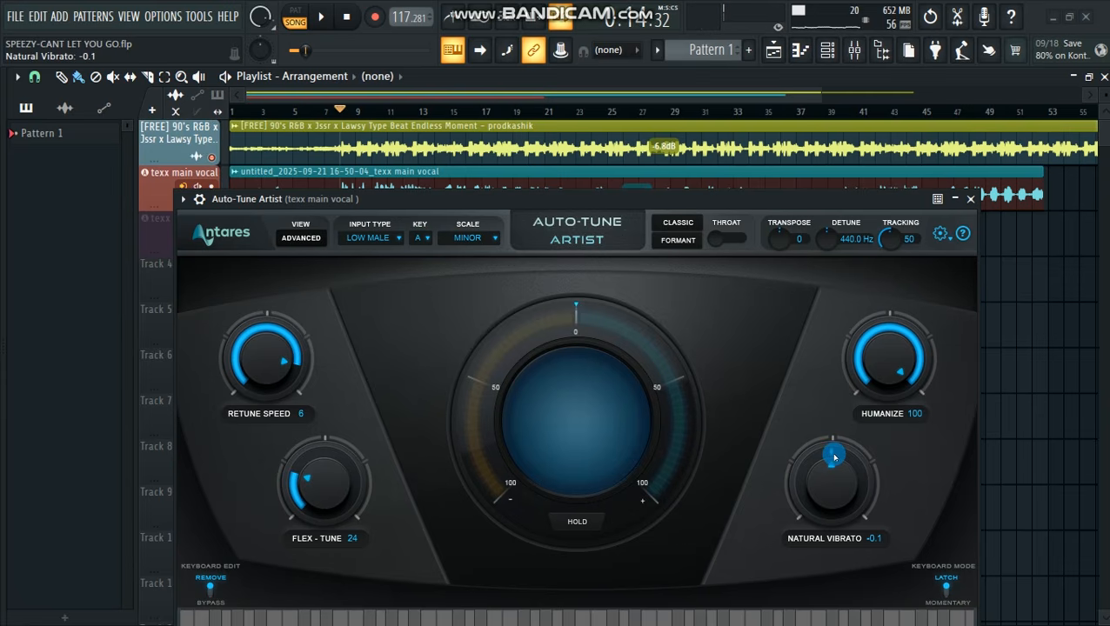
Switch Auto-Tune Artist's input type to Alto/Tenor and then to Soprano
{"action": "left_click_drag", "start_coordinate": [516, 199], "coordinate": [558, 213]}
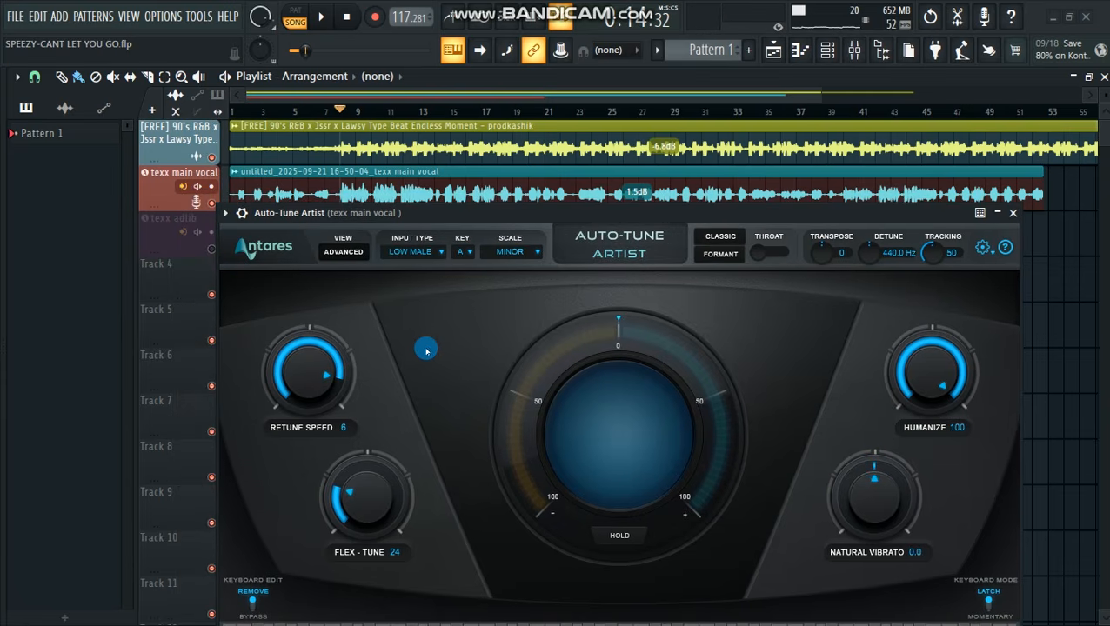
{"action": "left_click", "coordinate": [412, 254]}
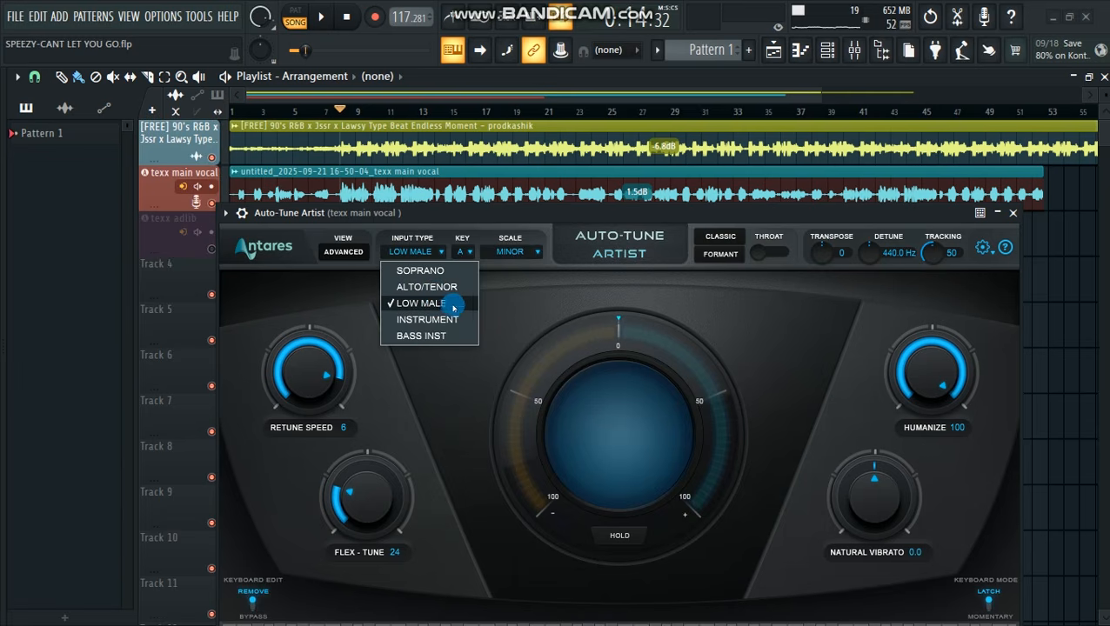
{"action": "left_click", "coordinate": [426, 288]}
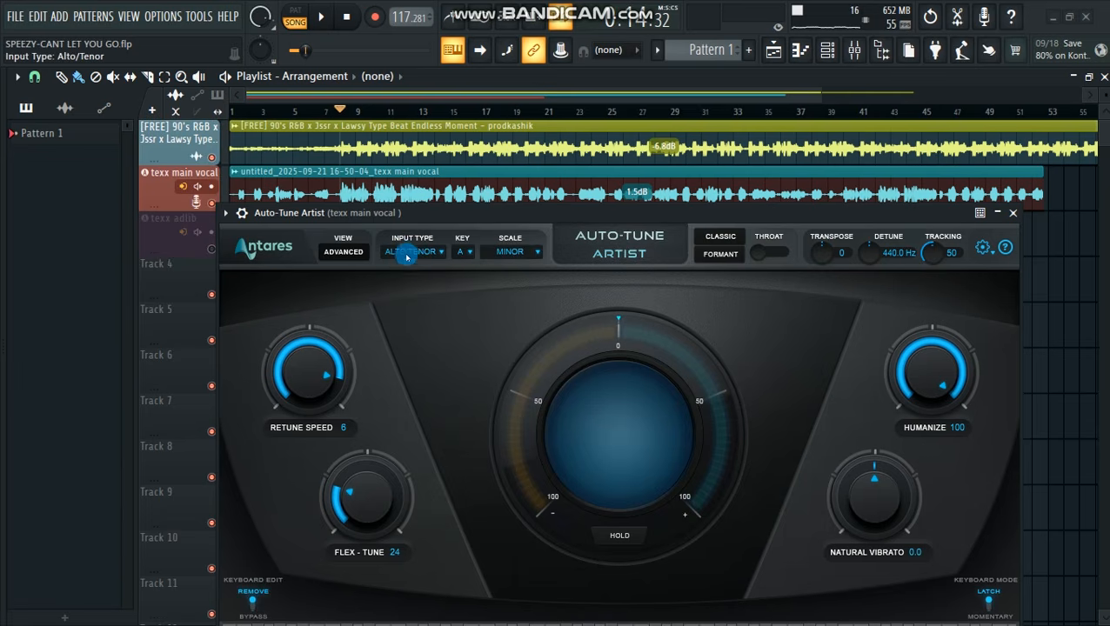
{"action": "left_click", "coordinate": [415, 253]}
{"action": "left_click", "coordinate": [420, 271]}
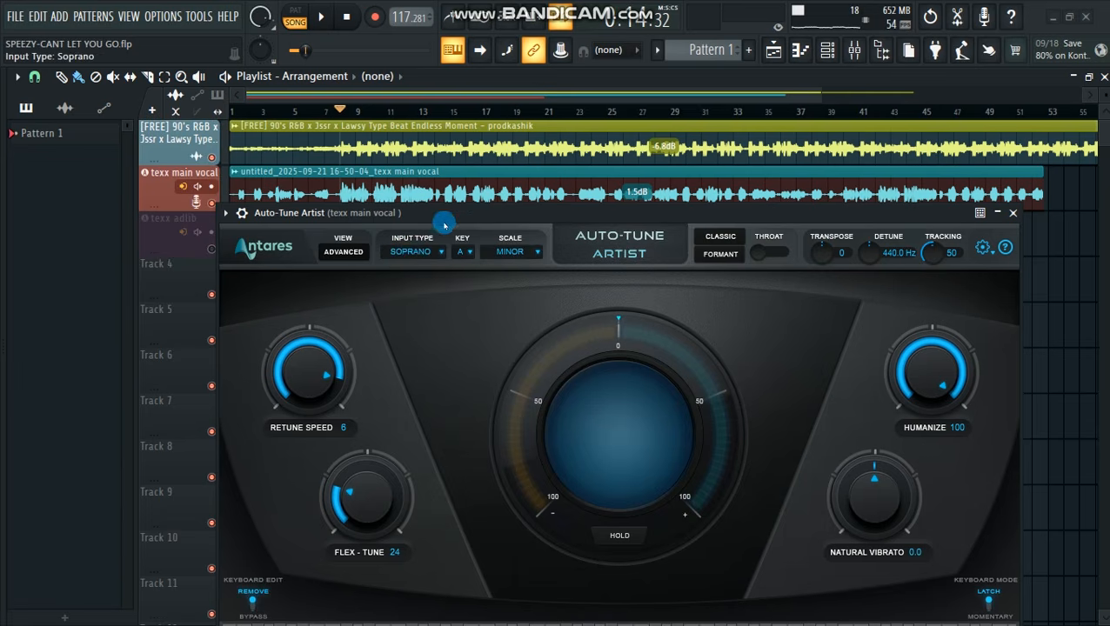
Play the song, mute the beat track to isolate the vocal, and raise Auto-Tune Artist's Transpose to 12
{"action": "left_click_drag", "start_coordinate": [446, 214], "coordinate": [424, 185]}
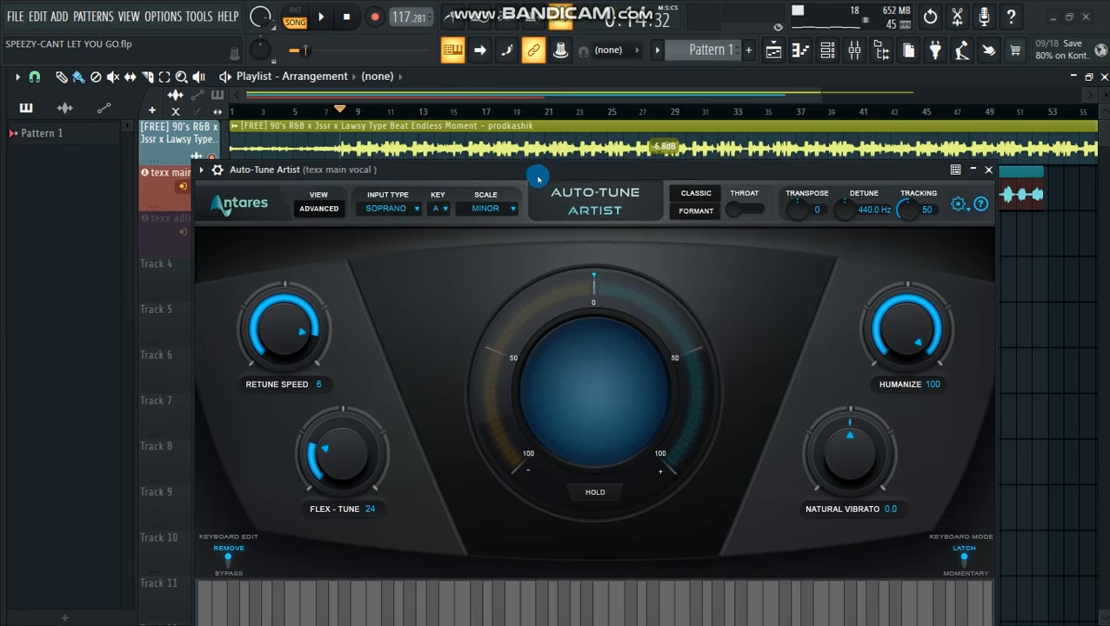
{"action": "left_click_drag", "start_coordinate": [555, 182], "coordinate": [535, 243]}
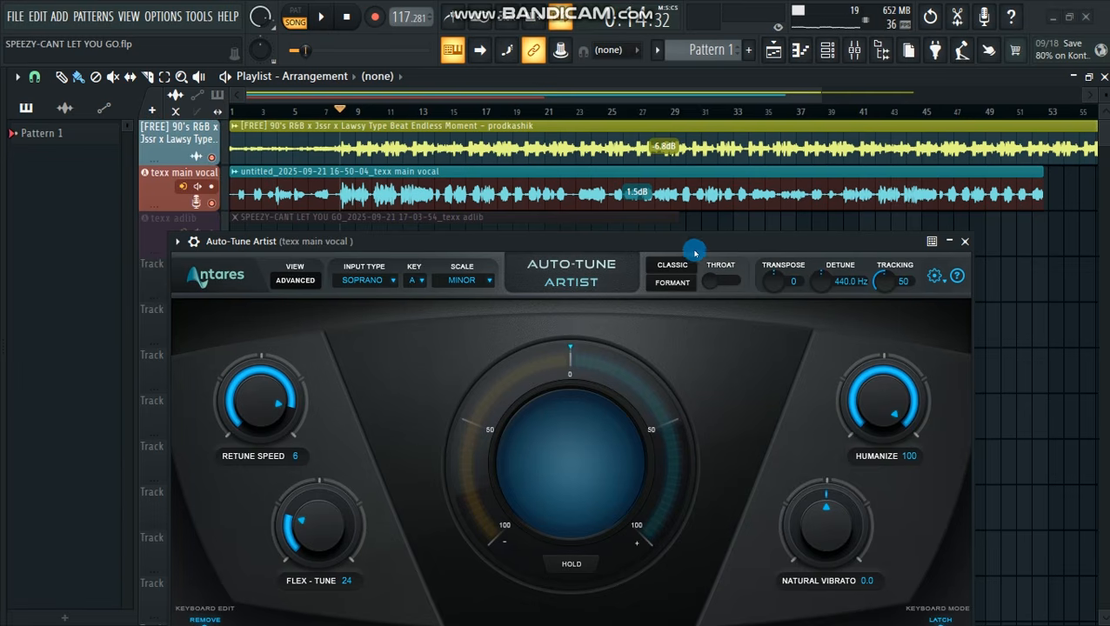
{"action": "left_click_drag", "start_coordinate": [720, 248], "coordinate": [714, 255]}
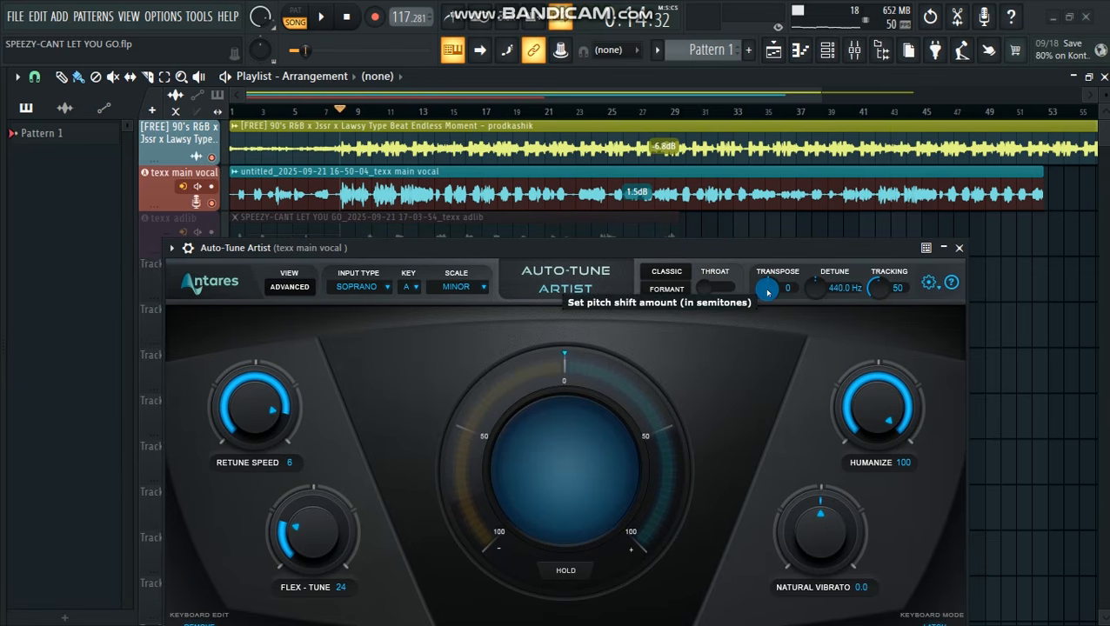
{"action": "key", "text": "space"}
{"action": "left_click_drag", "start_coordinate": [768, 292], "coordinate": [765, 264]}
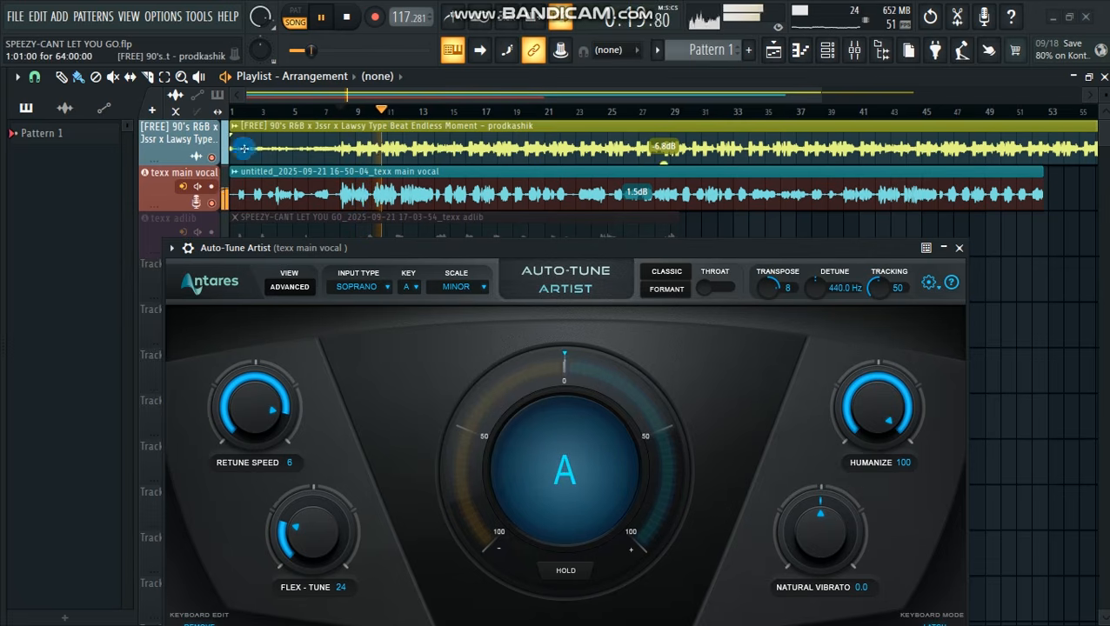
{"action": "left_click", "coordinate": [211, 158]}
{"action": "left_click_drag", "start_coordinate": [771, 288], "coordinate": [767, 263]}
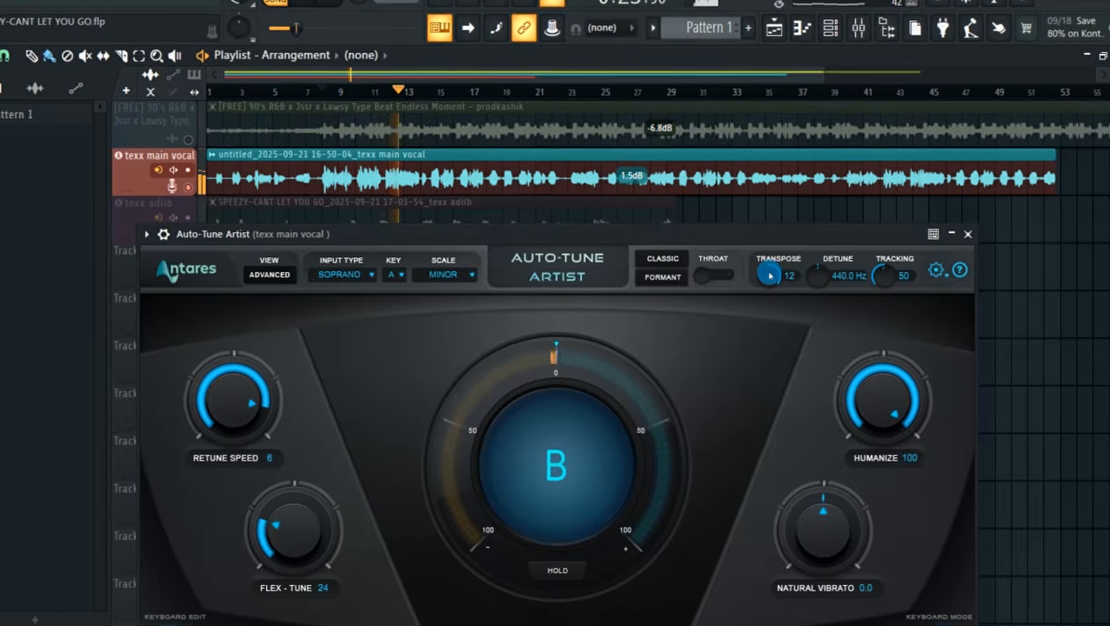
Lower Auto-Tune Artist's Transpose to -12, replay the vocal from about bar 8, and return Transpose to 0
{"action": "left_click_drag", "start_coordinate": [768, 296], "coordinate": [777, 451]}
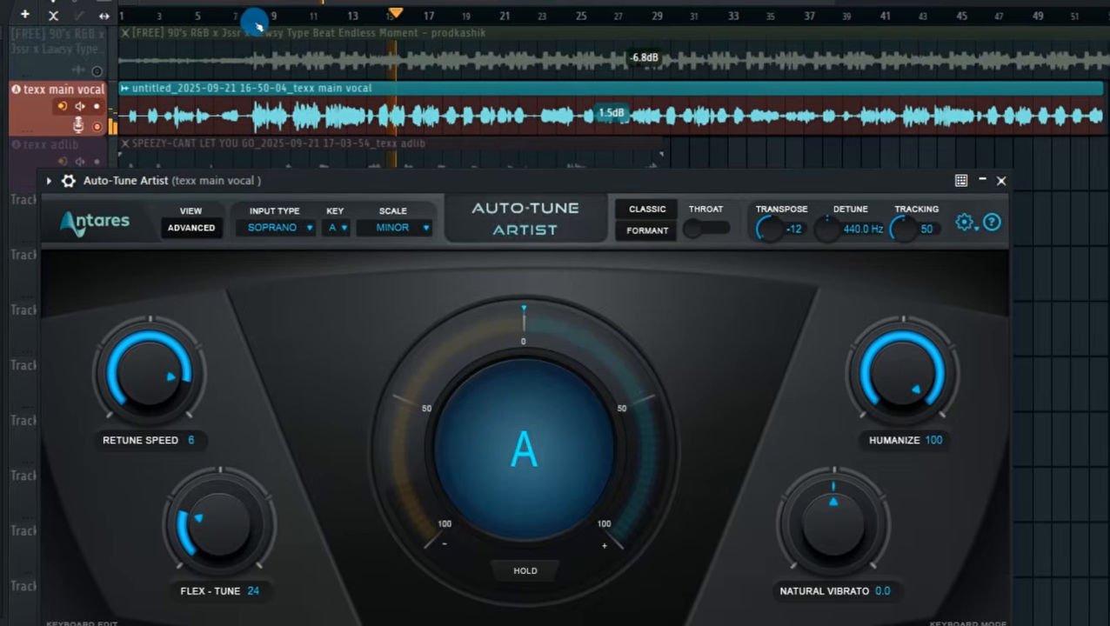
{"action": "left_click", "coordinate": [264, 29]}
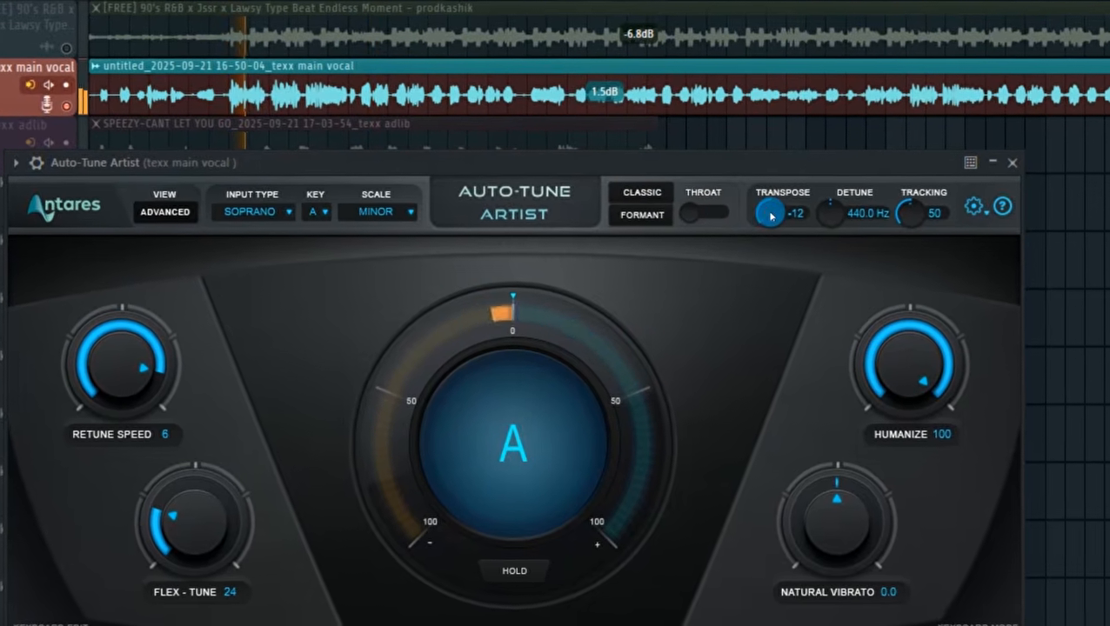
{"action": "left_click_drag", "start_coordinate": [764, 199], "coordinate": [765, 164]}
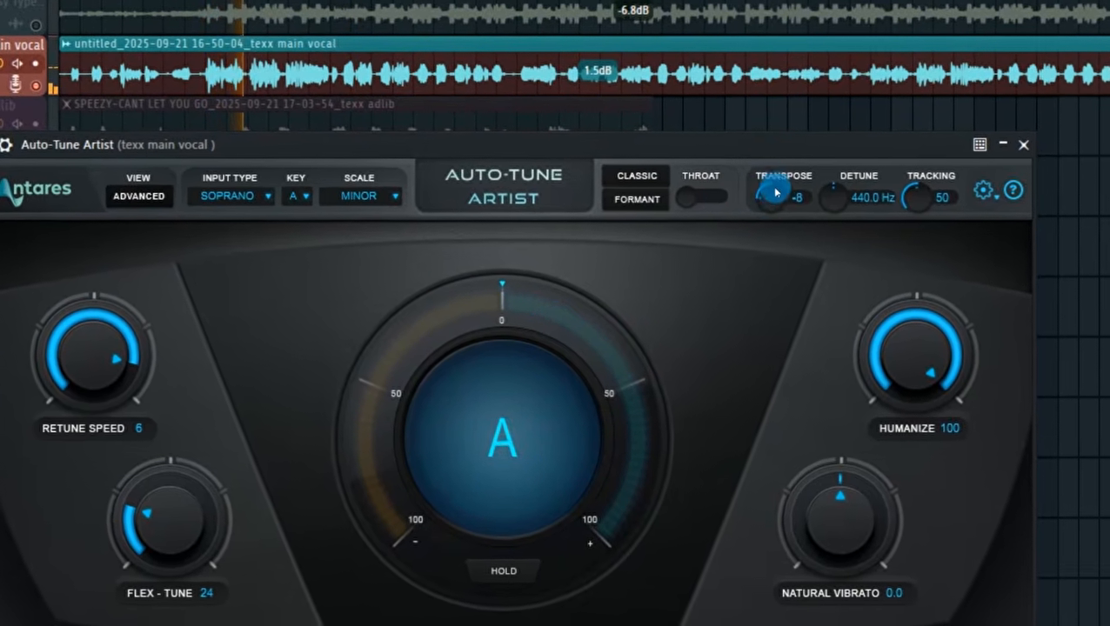
{"action": "left_click_drag", "start_coordinate": [768, 206], "coordinate": [762, 94]}
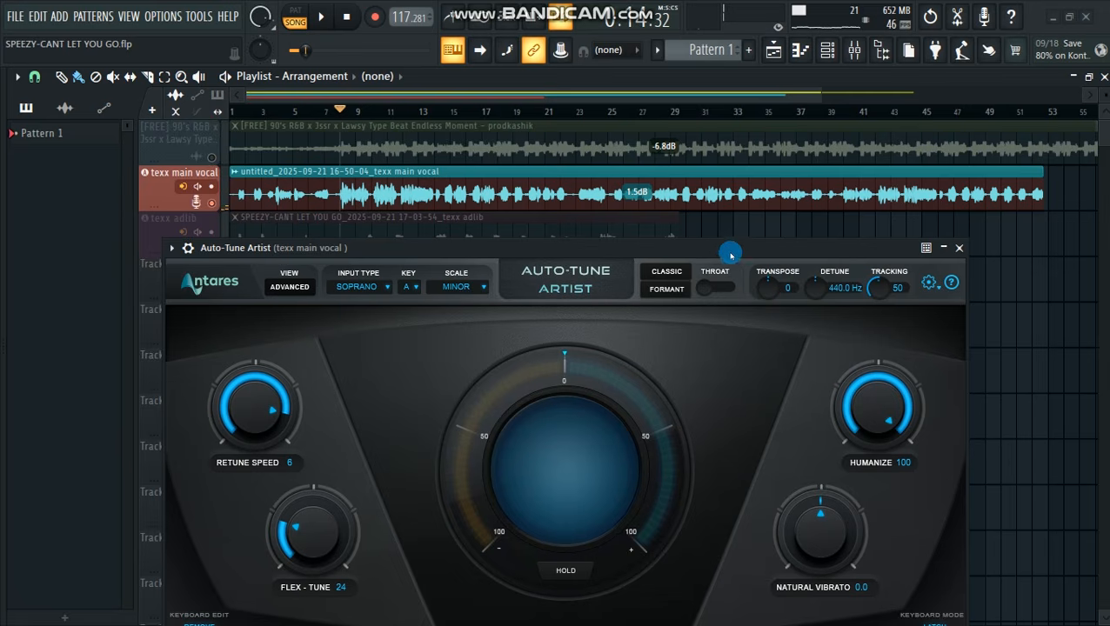
Play the vocal with Auto-Tune Artist's Detune lowered to 415.3 Hz, stop playback, and return Detune to 440.0 Hz
{"action": "left_click_drag", "start_coordinate": [724, 250], "coordinate": [715, 244]}
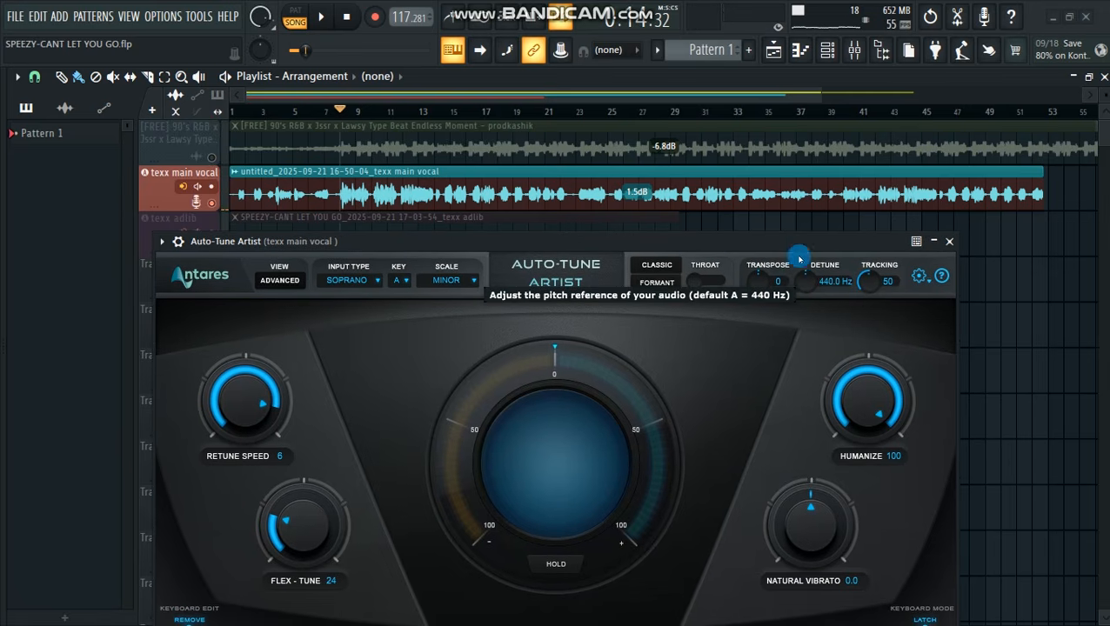
{"action": "key", "text": "space"}
{"action": "left_click_drag", "start_coordinate": [808, 283], "coordinate": [807, 205]}
{"action": "left_click_drag", "start_coordinate": [804, 245], "coordinate": [748, 353]}
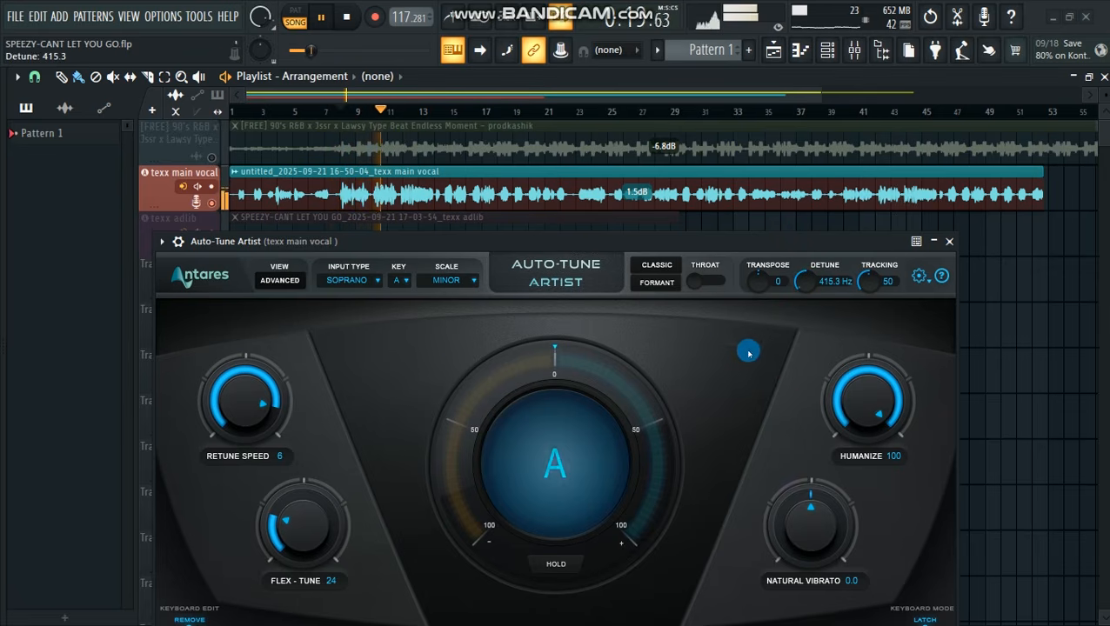
{"action": "key", "text": "space"}
{"action": "left_click_drag", "start_coordinate": [712, 247], "coordinate": [712, 208]}
{"action": "left_click_drag", "start_coordinate": [799, 251], "coordinate": [798, 220]}
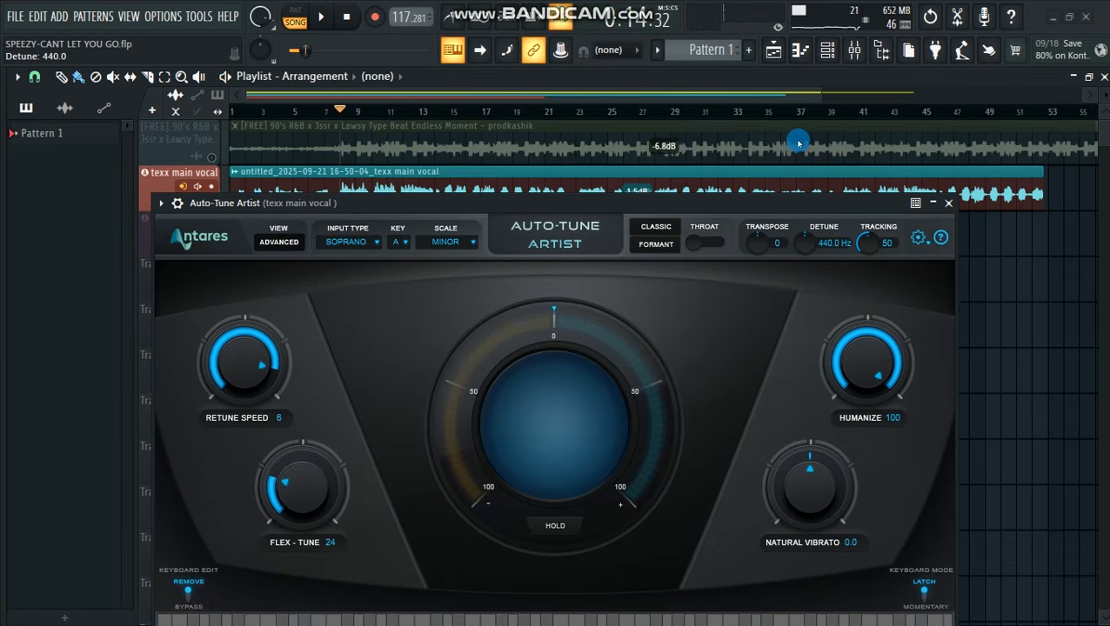
Unmute the beat track in the playlist and close the Auto-Tune Artist window
{"action": "left_click_drag", "start_coordinate": [790, 206], "coordinate": [809, 190]}
{"action": "left_click", "coordinate": [225, 159]}
{"action": "left_click_drag", "start_coordinate": [547, 190], "coordinate": [551, 128]}
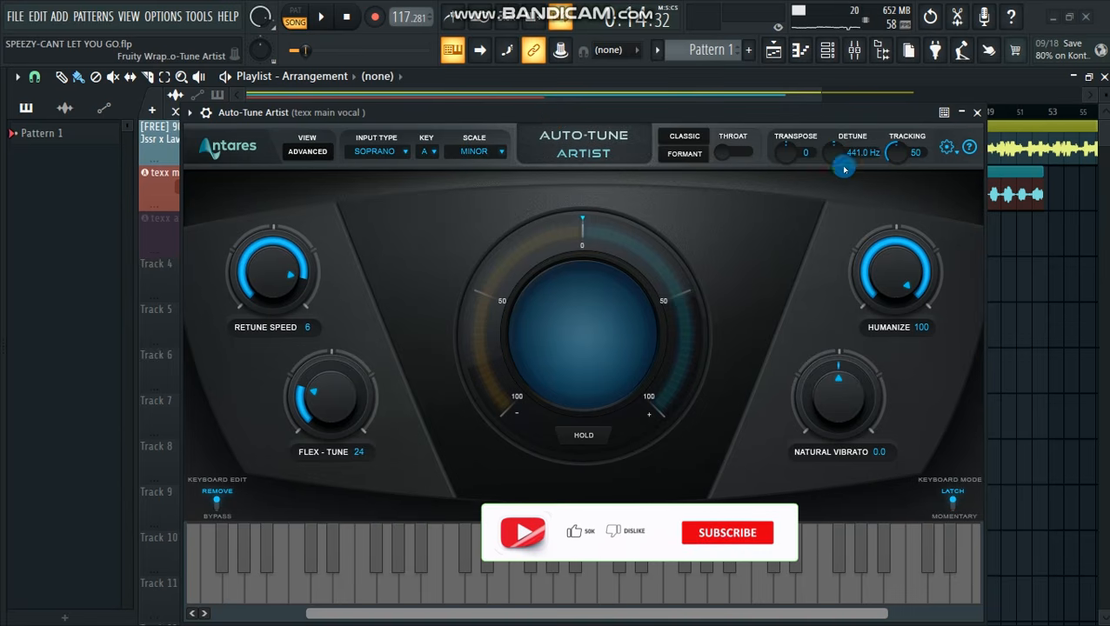
{"action": "left_click", "coordinate": [974, 111]}
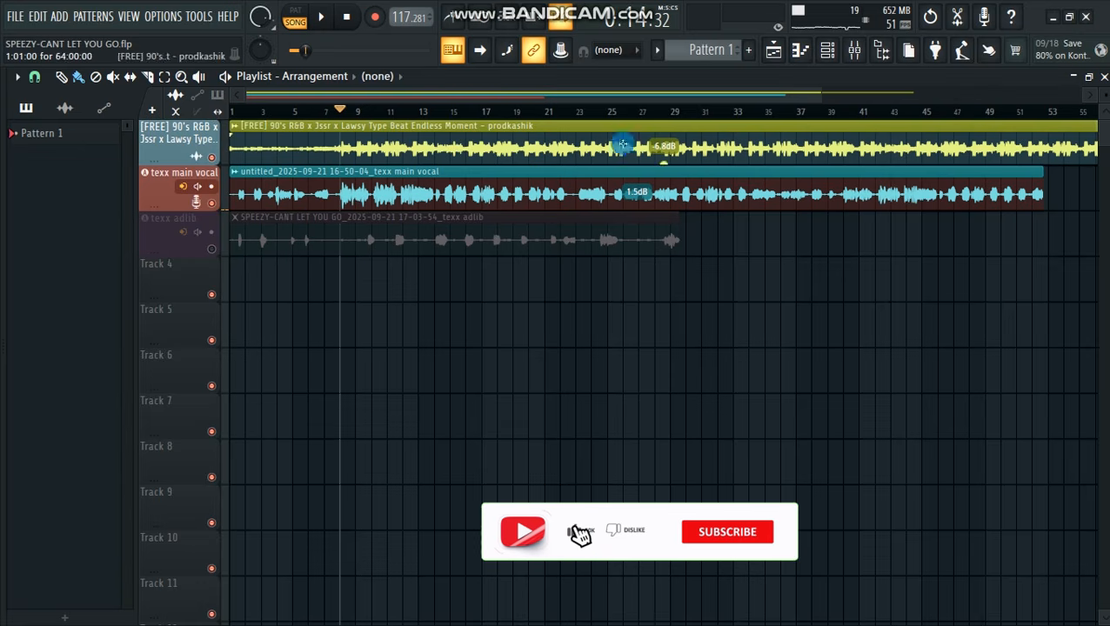